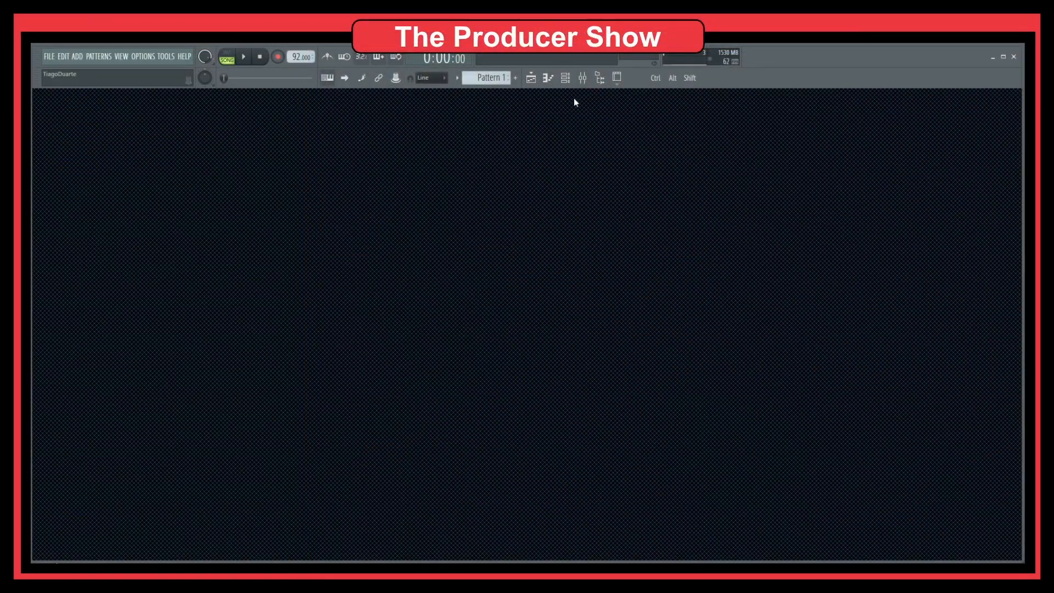
Step: Show the mixer and start a new project, discarding the changes to untitled.flp
click(583, 80)
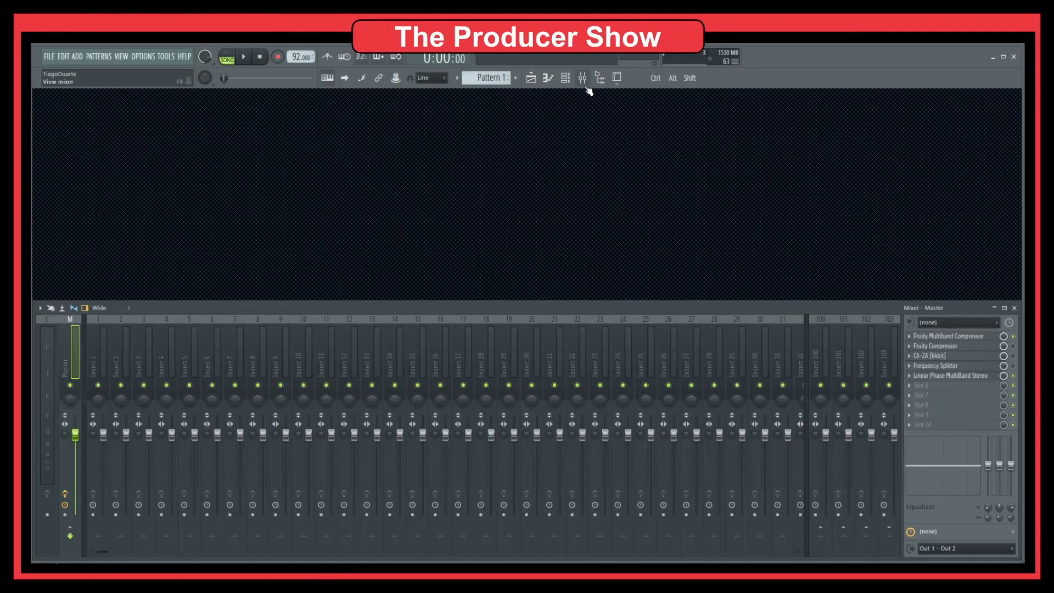
click(49, 56)
click(68, 73)
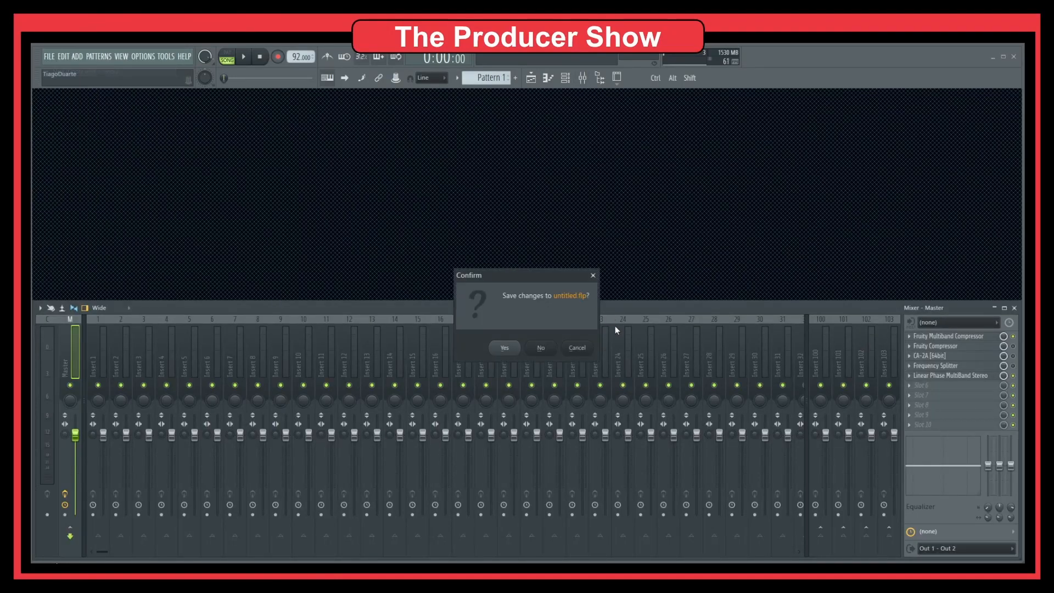
click(544, 349)
Step: Load Soundgoodizer into the master track's first effect slot, close the mixer and move the plugin window toward the center
click(932, 336)
mouse_move(892, 463)
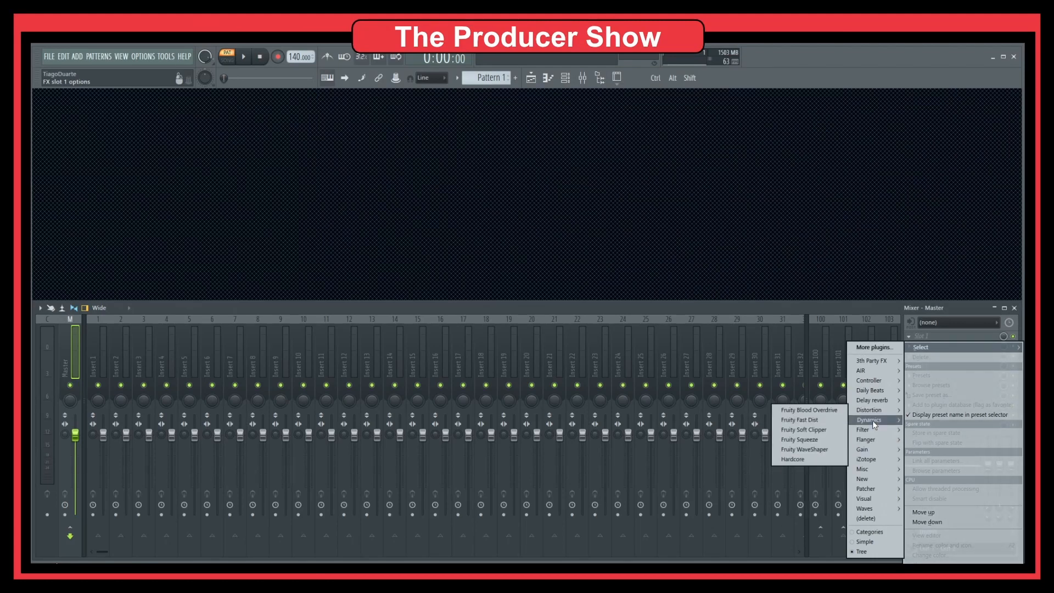
mouse_move(875, 424)
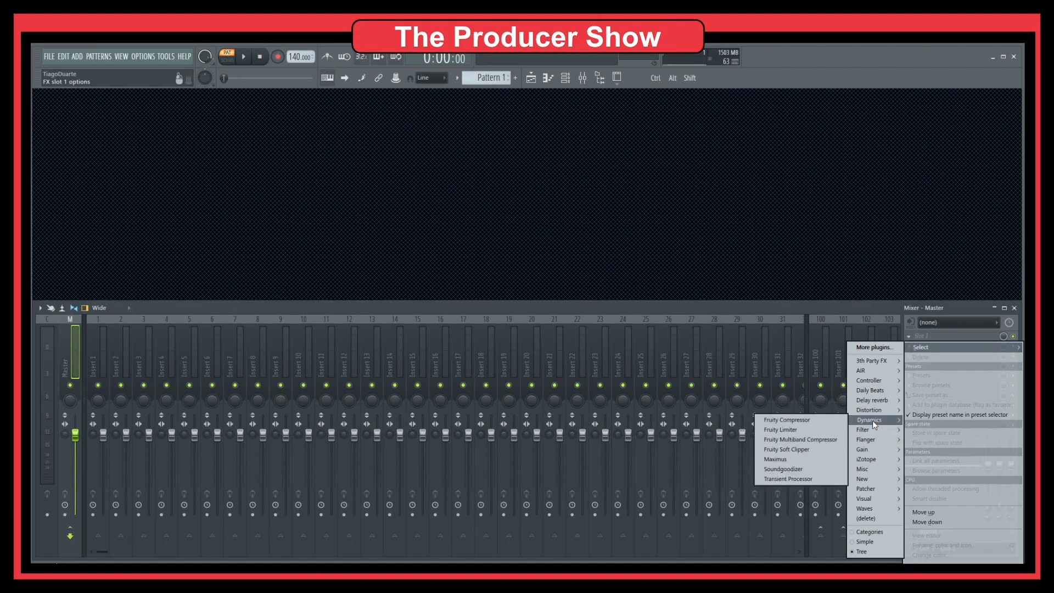
click(800, 470)
click(1014, 307)
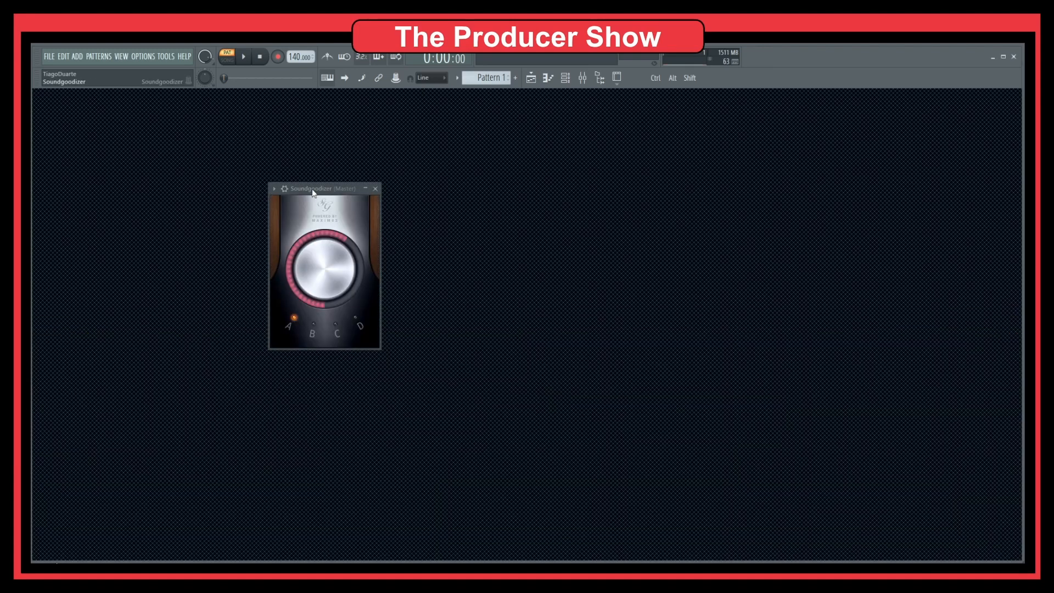
drag(313, 191, 438, 191)
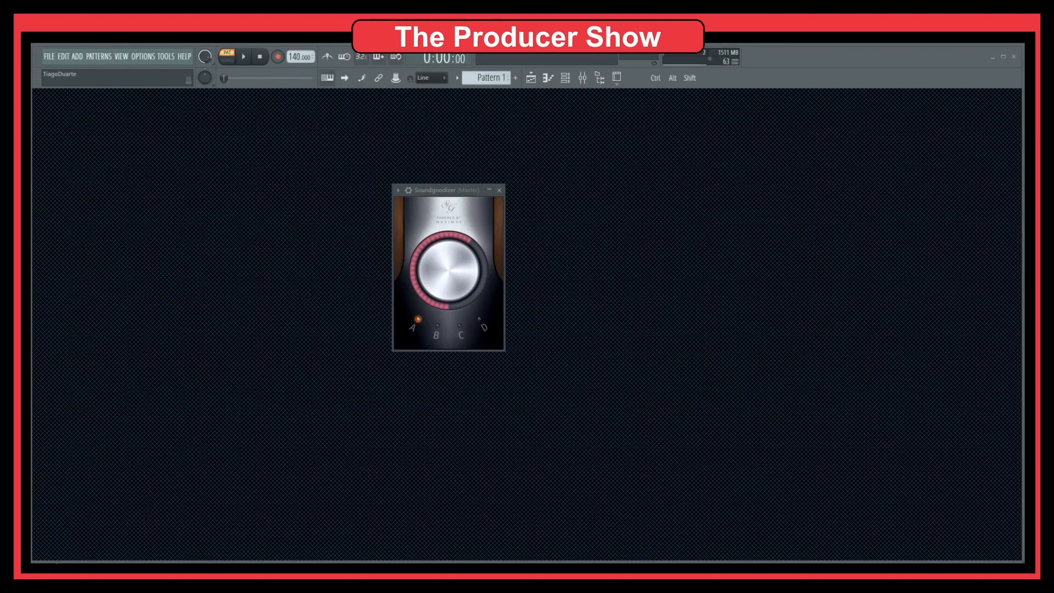
Step: Open the help page for Soundgoodizer, and reposition the plugin window slightly
click(398, 190)
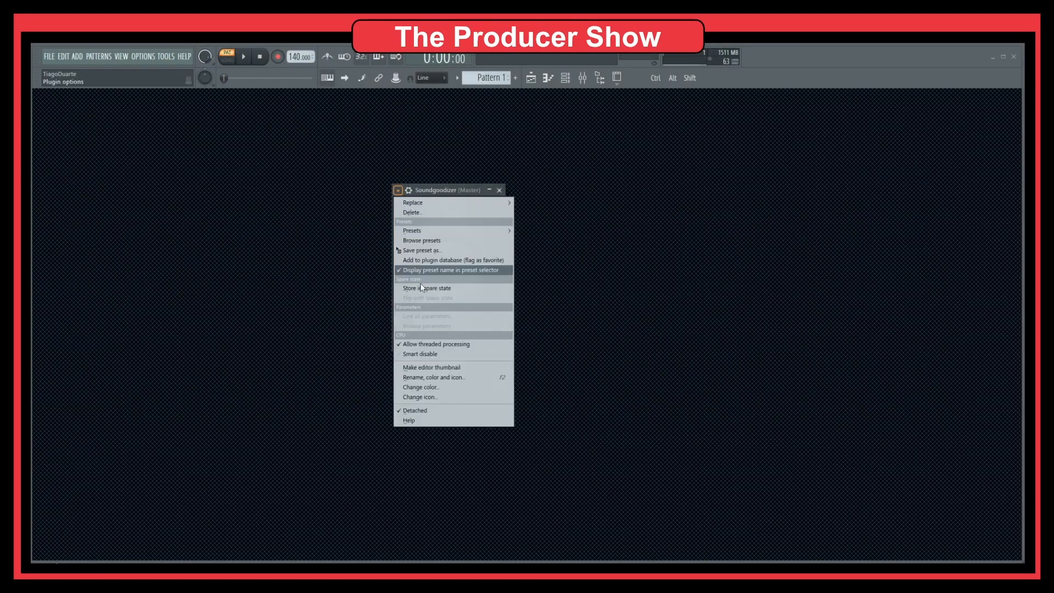
click(426, 423)
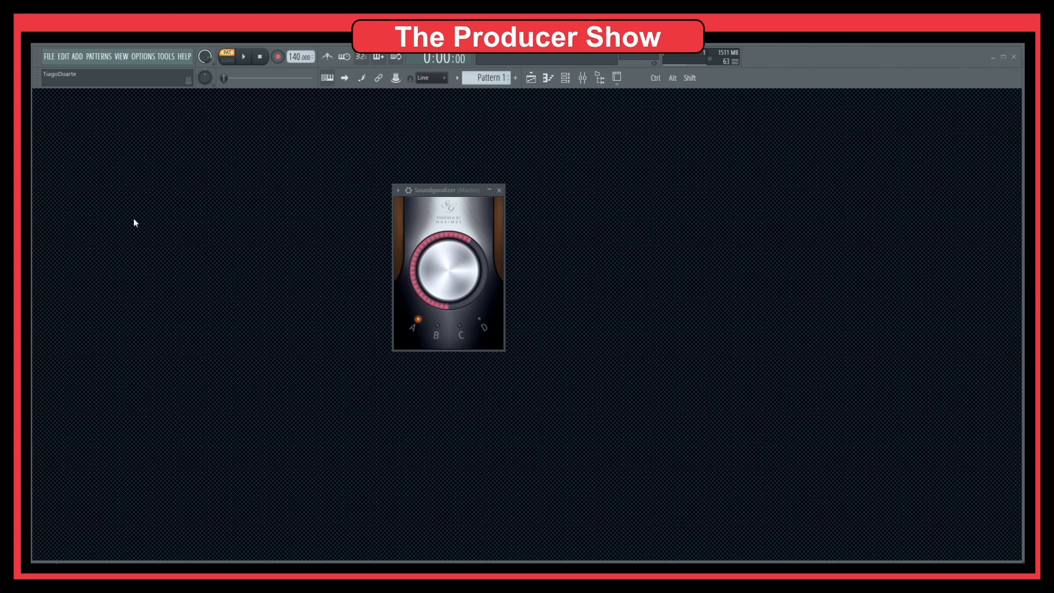
drag(452, 193, 479, 209)
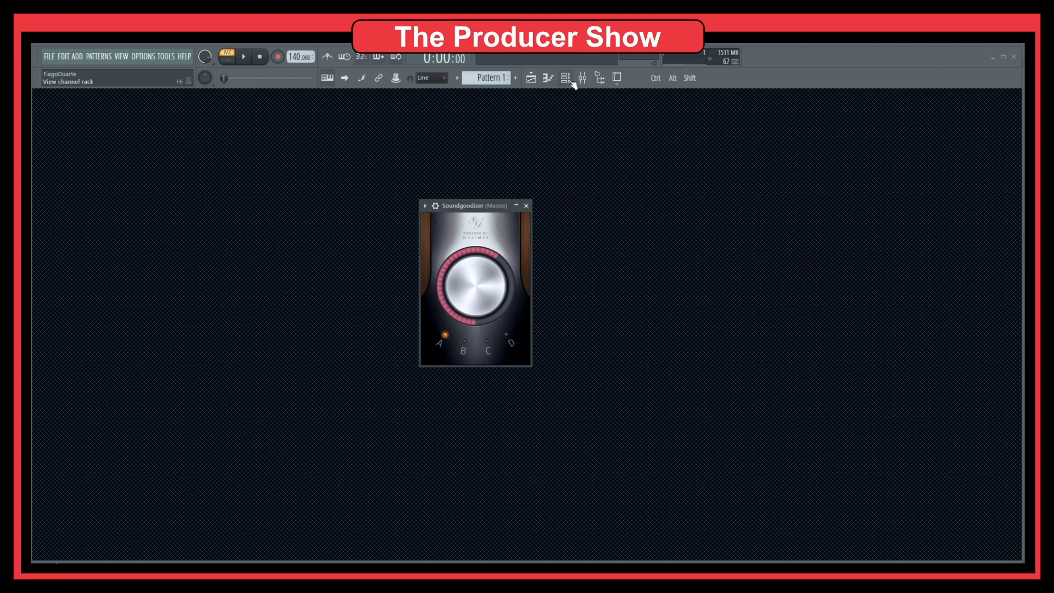
Step: Show the playlist and browse Sound Libraries to the Loops folder of the Aerial piano loops in BeatMagazine 189
click(531, 80)
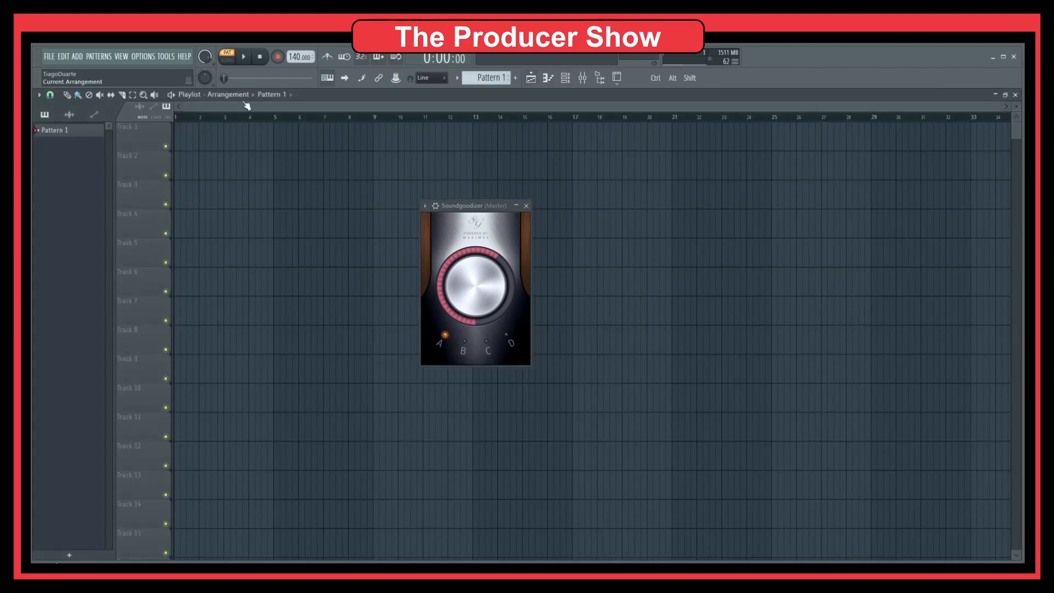
click(600, 78)
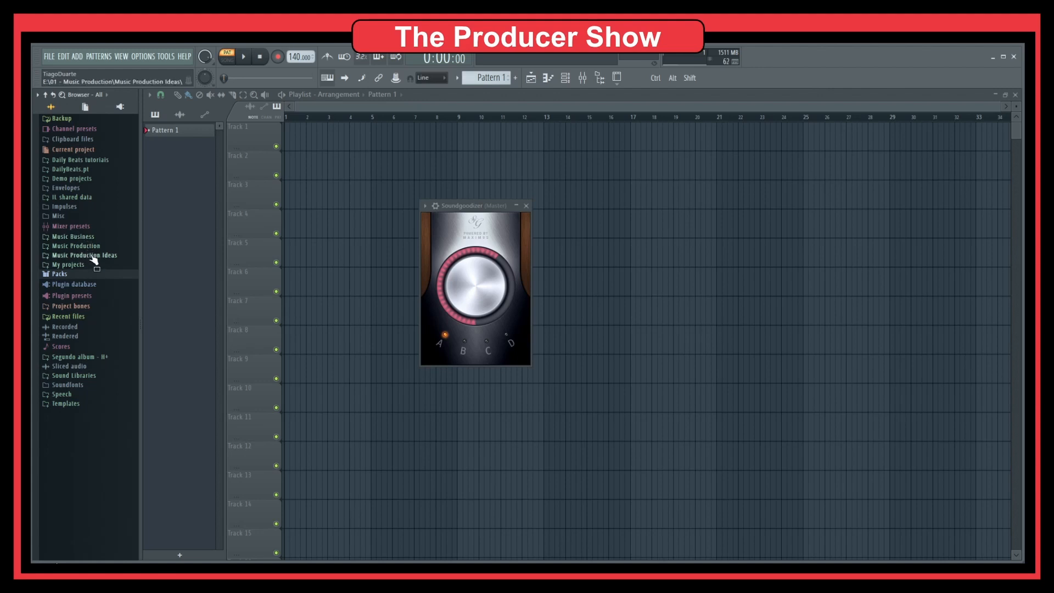
click(83, 376)
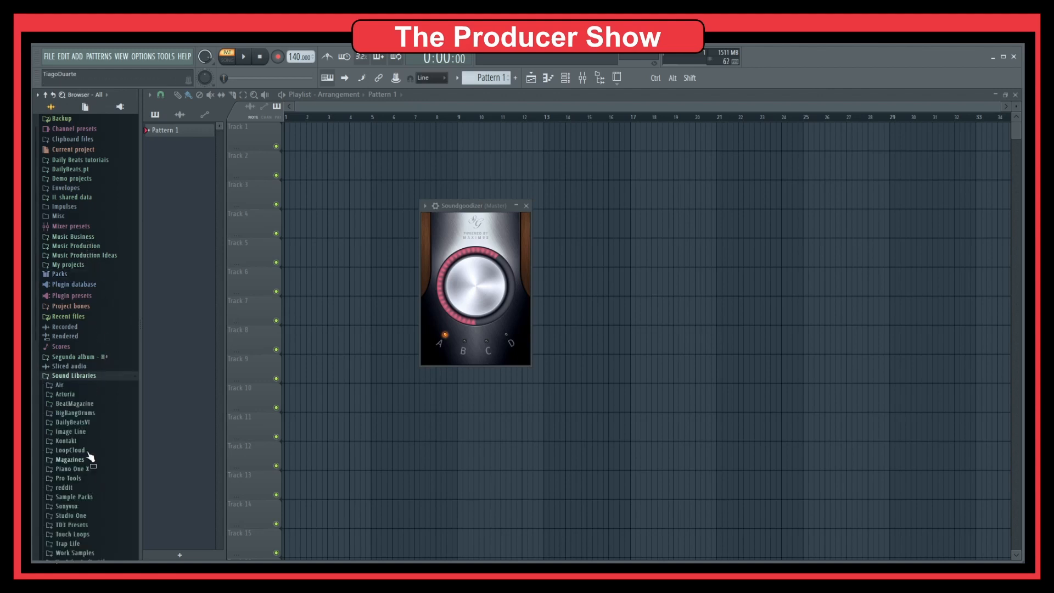
click(78, 406)
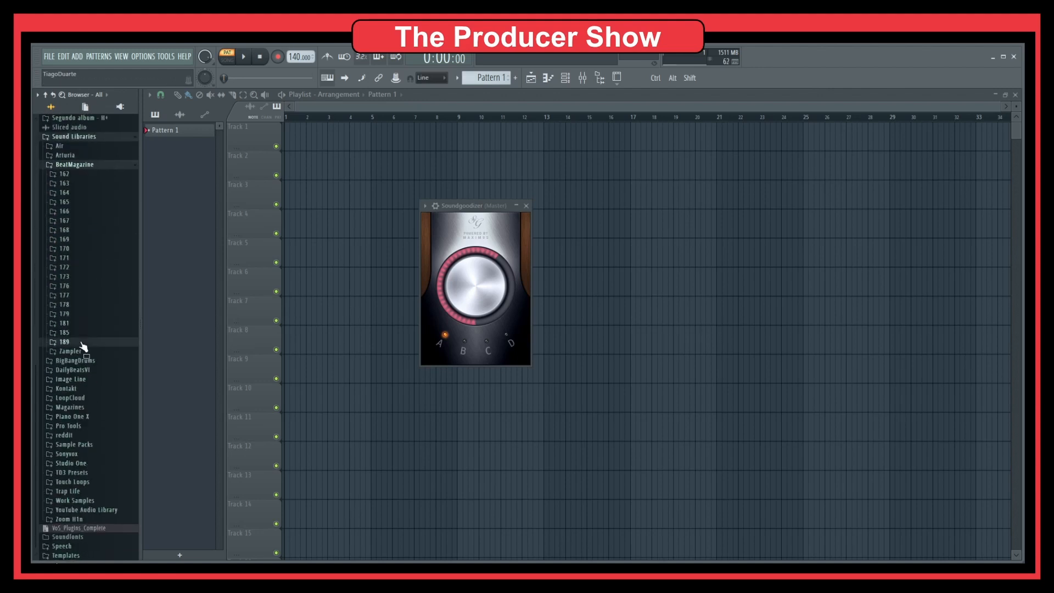
click(77, 344)
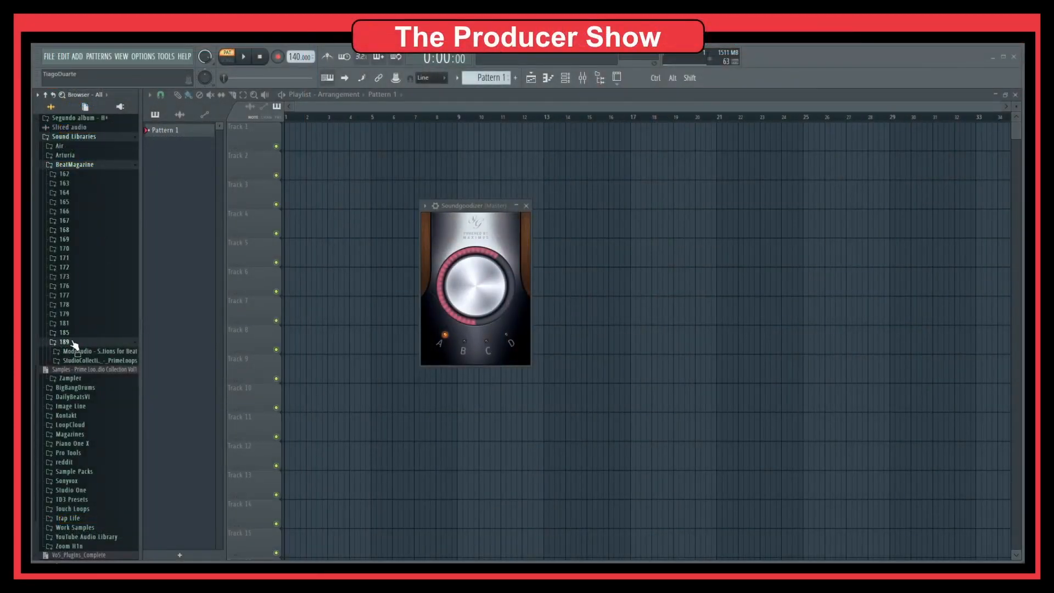
click(112, 352)
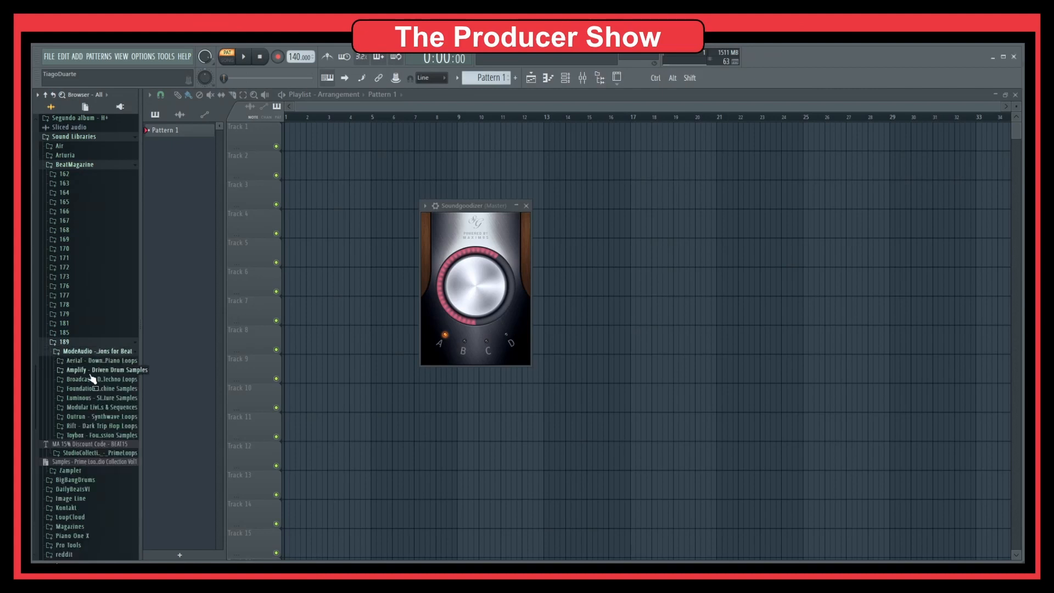
click(110, 361)
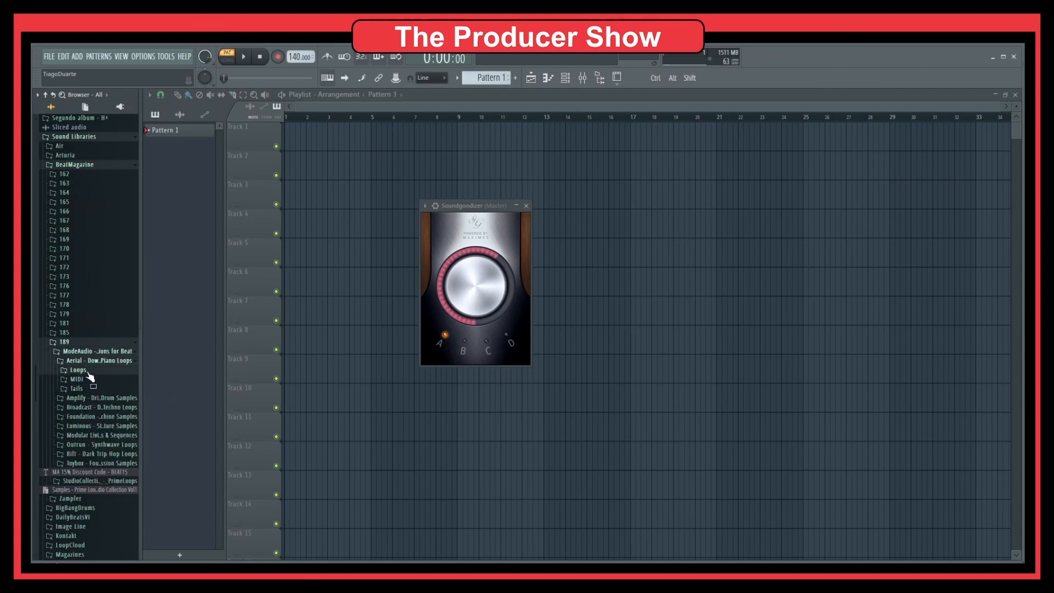
click(82, 371)
Step: Preview the piano loops and place Ash_120_A_PianoArp at the start of Track 1 in the playlist
click(89, 405)
click(95, 388)
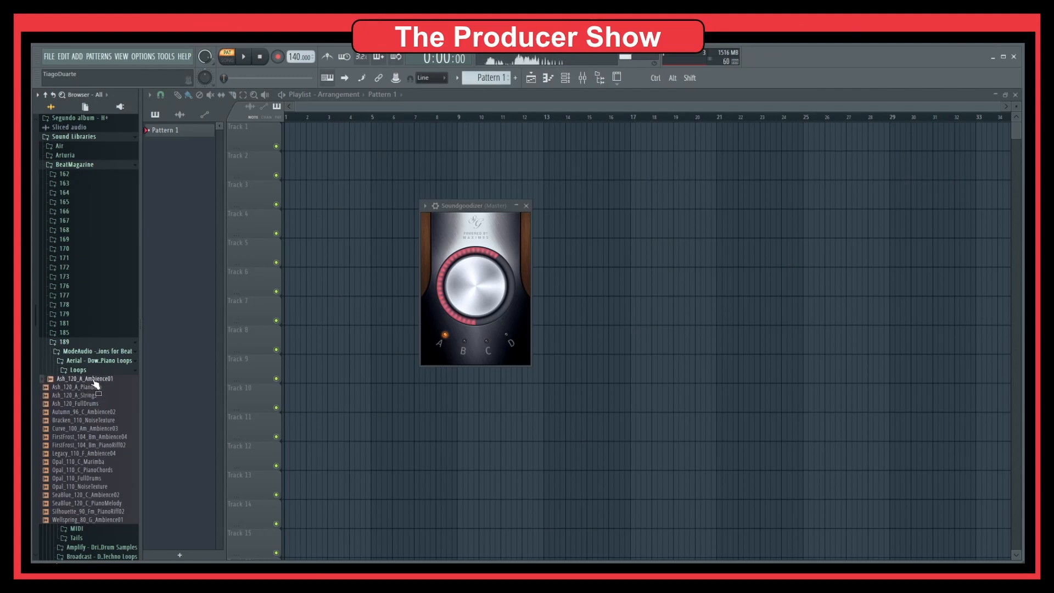
drag(93, 390, 345, 142)
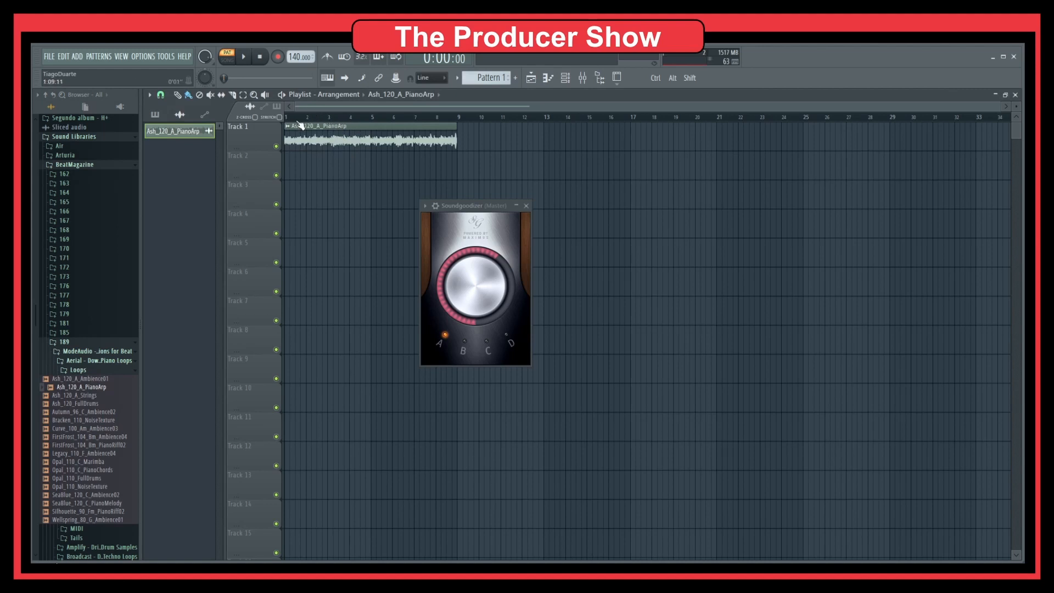
Step: Set the project tempo to 120 BPM
right_click(296, 57)
mouse_move(341, 107)
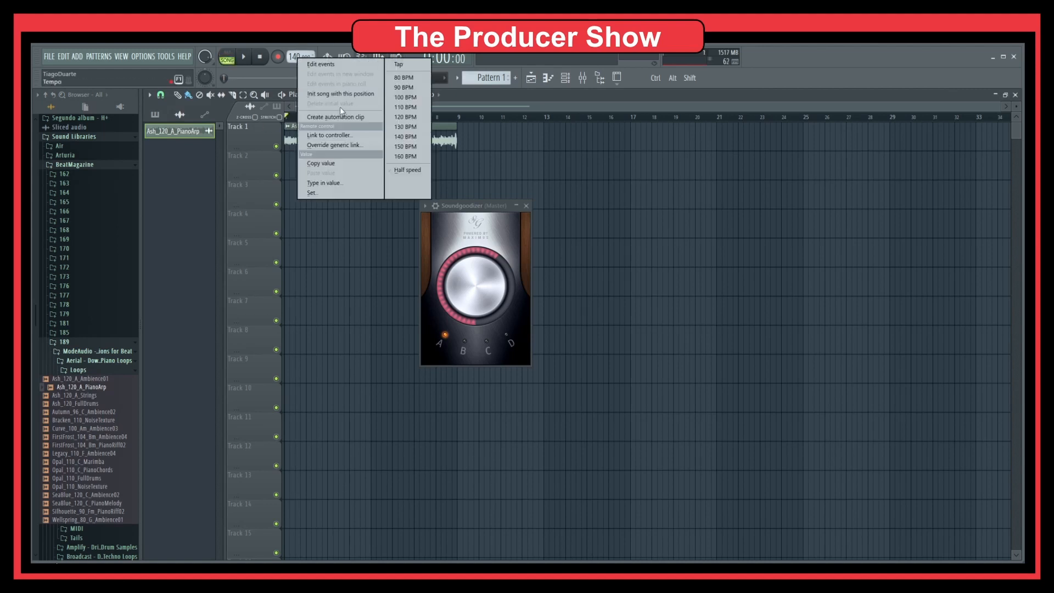
click(408, 116)
click(538, 349)
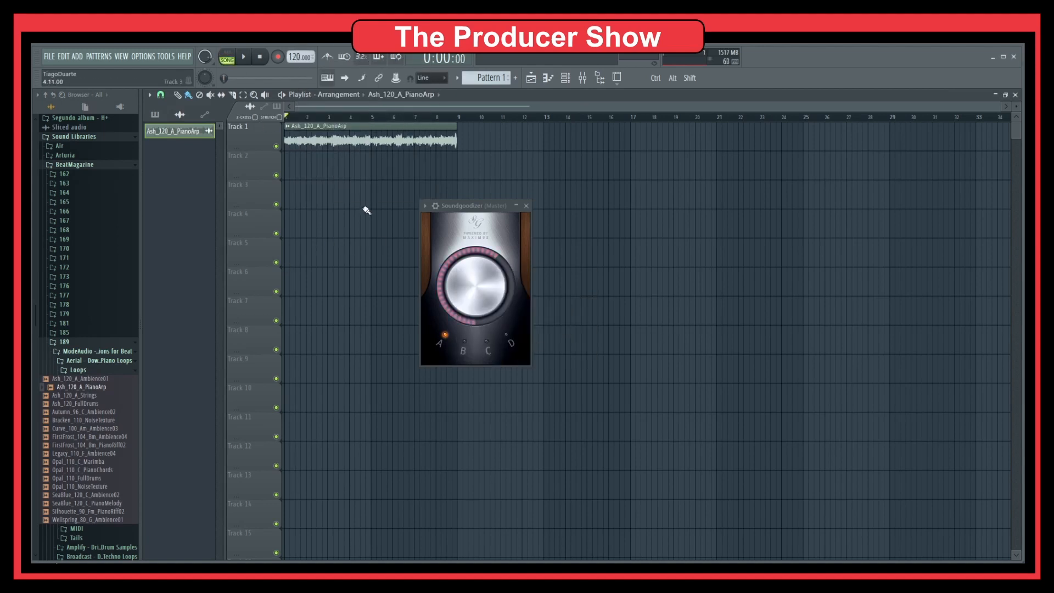
Step: Play the piano loop briefly in song mode while collapsing the expanded browser folders, and stop playback
key(space)
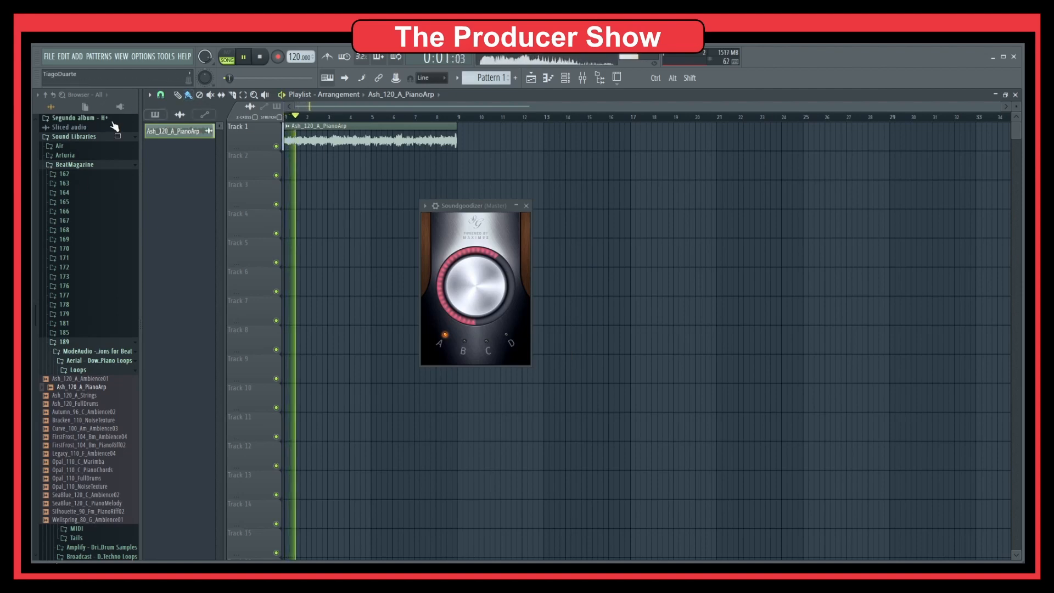
click(54, 97)
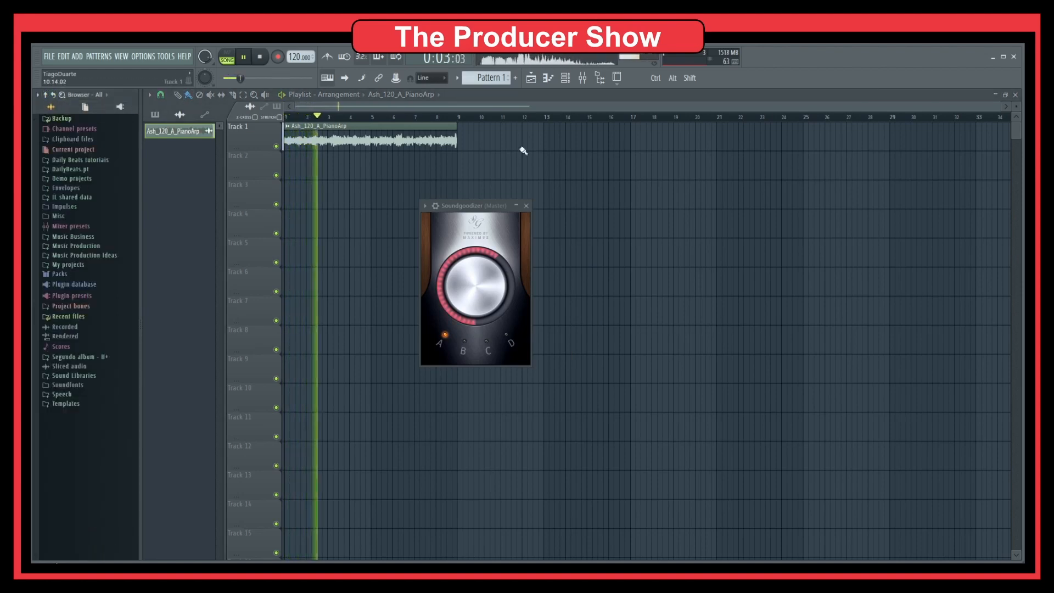
key(space)
Step: Close the playlist and the browser, and show the channel rack
click(1016, 95)
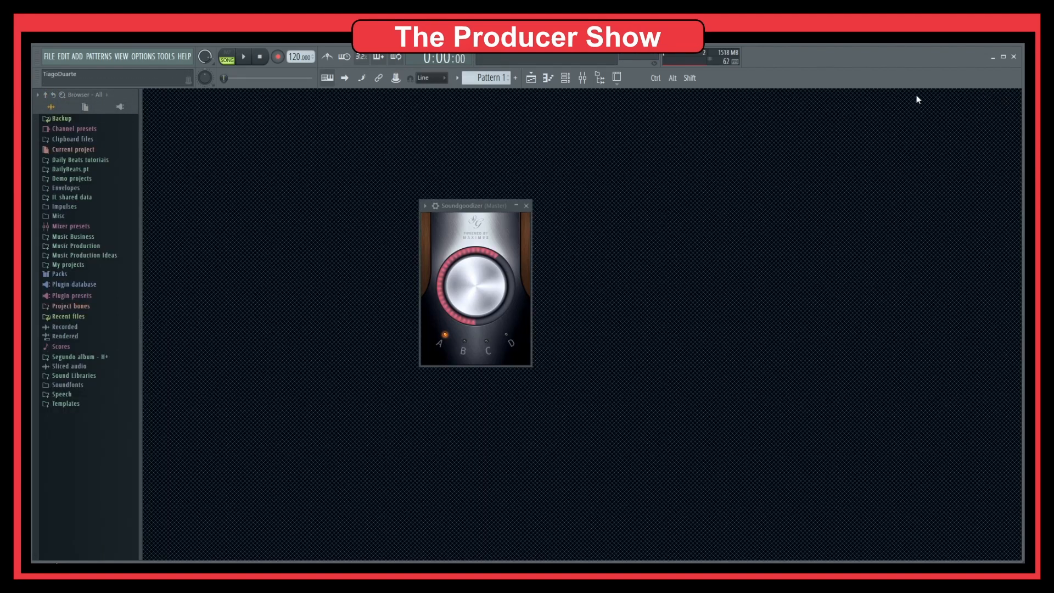
click(600, 79)
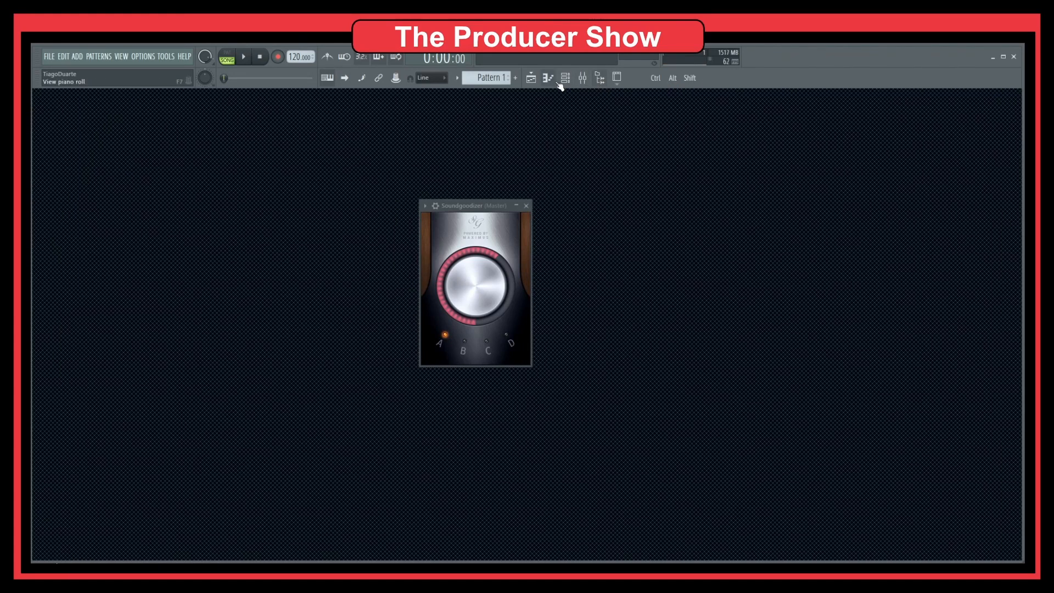
click(565, 79)
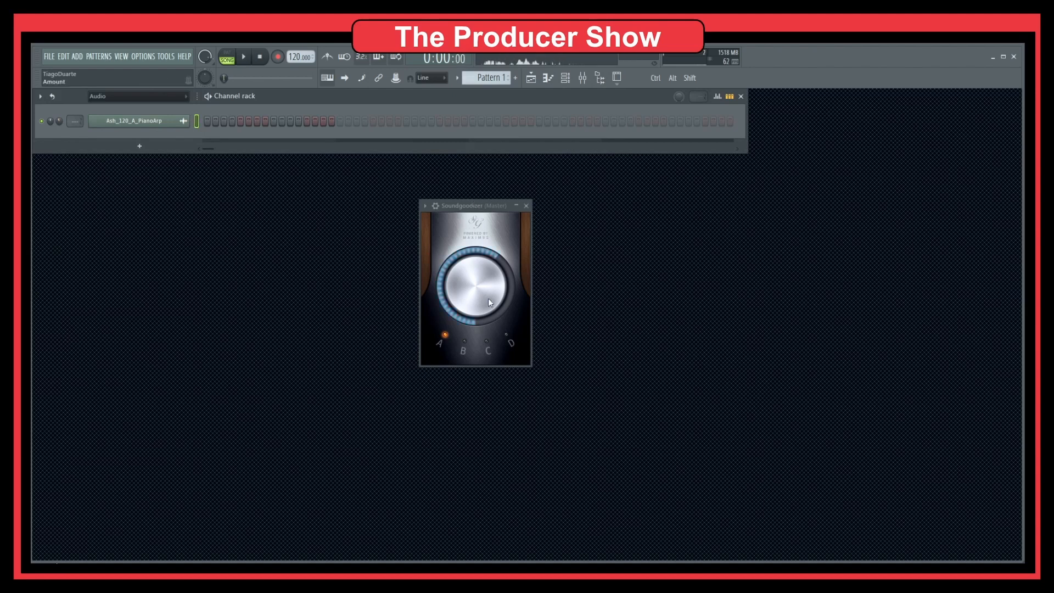
Step: Play the piano loop and raise the Soundgoodizer amount from zero to maximum in mode A
key(space)
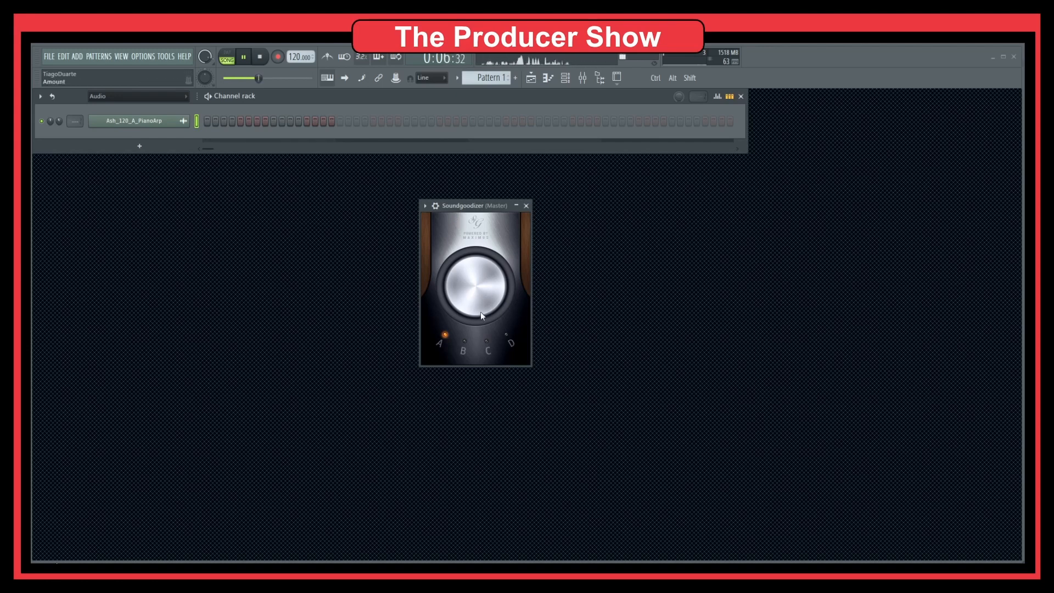
drag(479, 318, 479, 242)
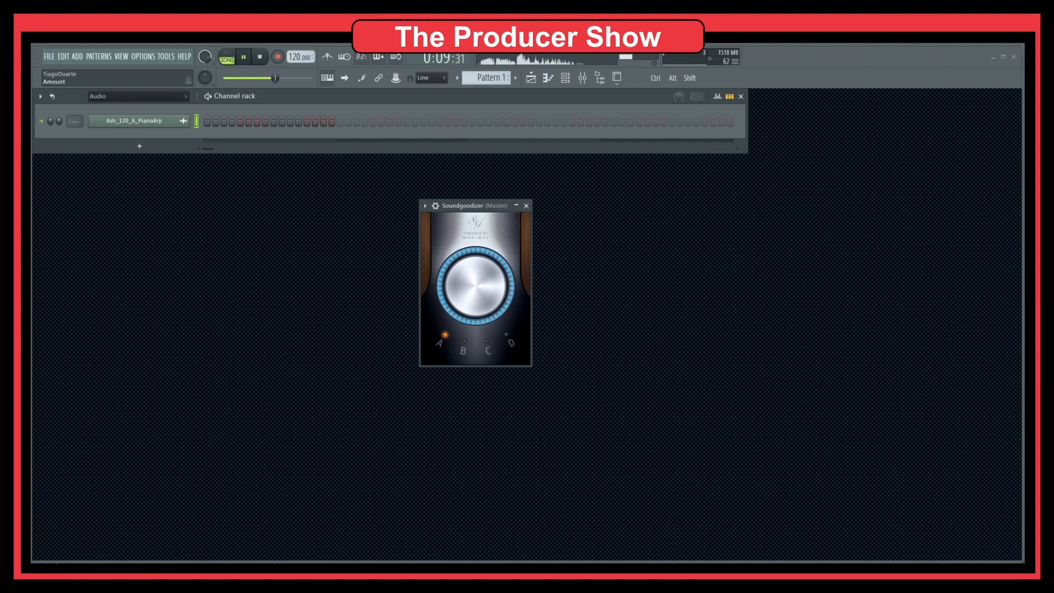
click(476, 338)
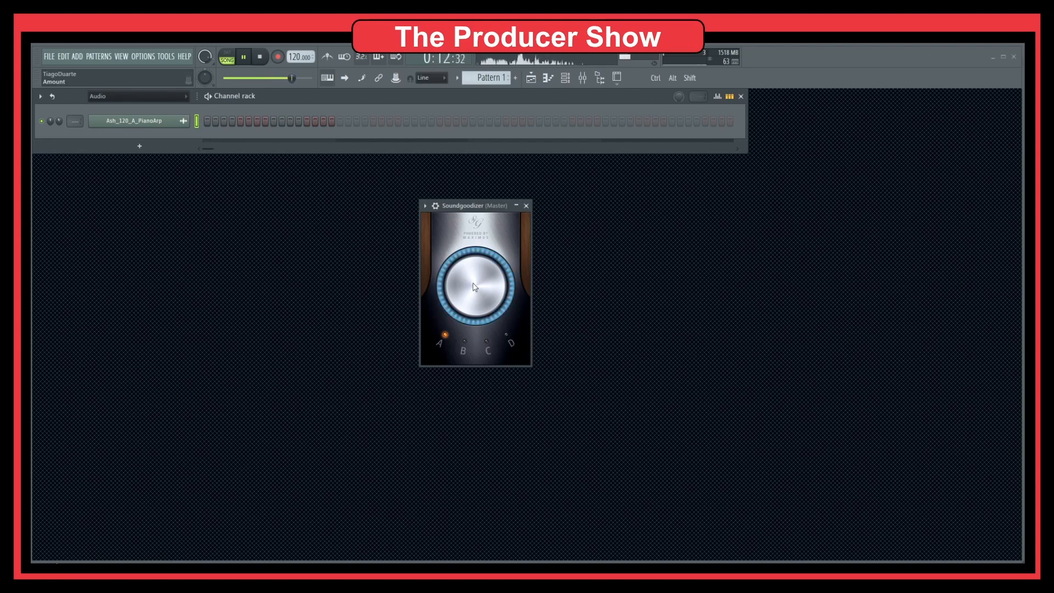
Step: Show the mixer, bypass Soundgoodizer on the master track and listen to the loop without the effect
click(583, 77)
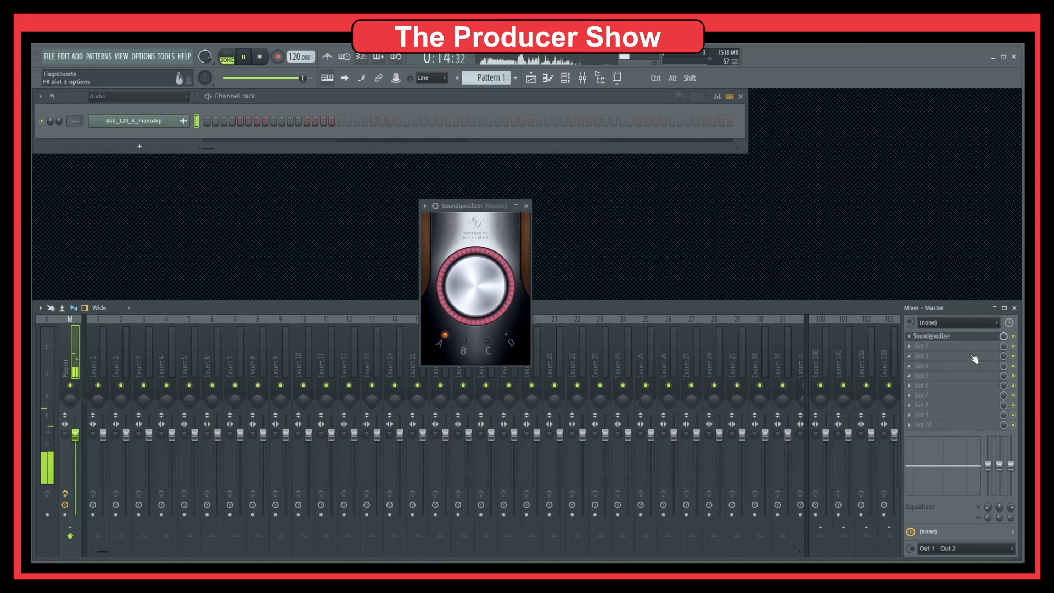
click(1014, 337)
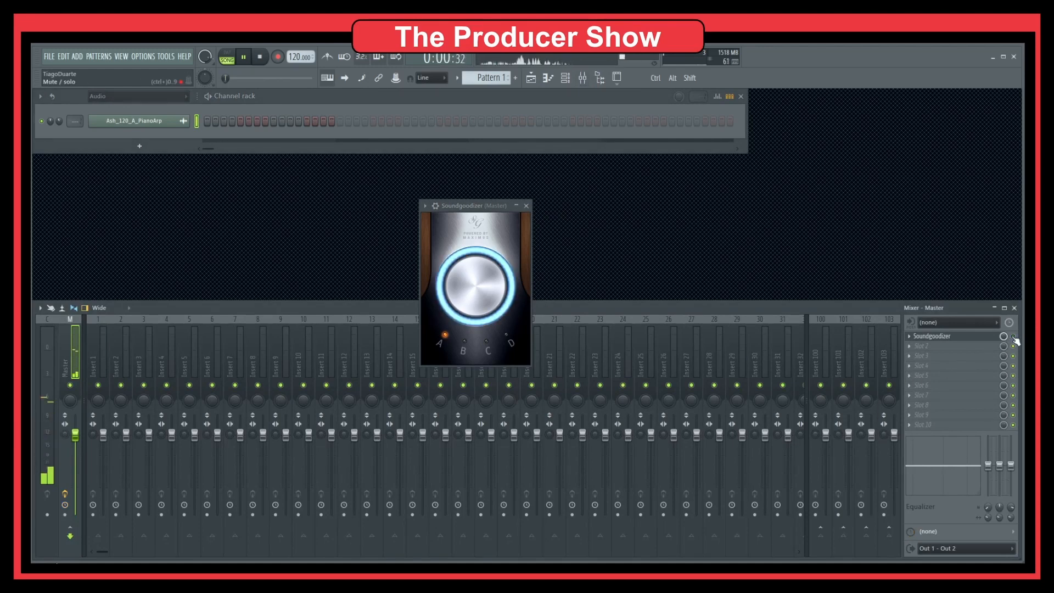
key(space)
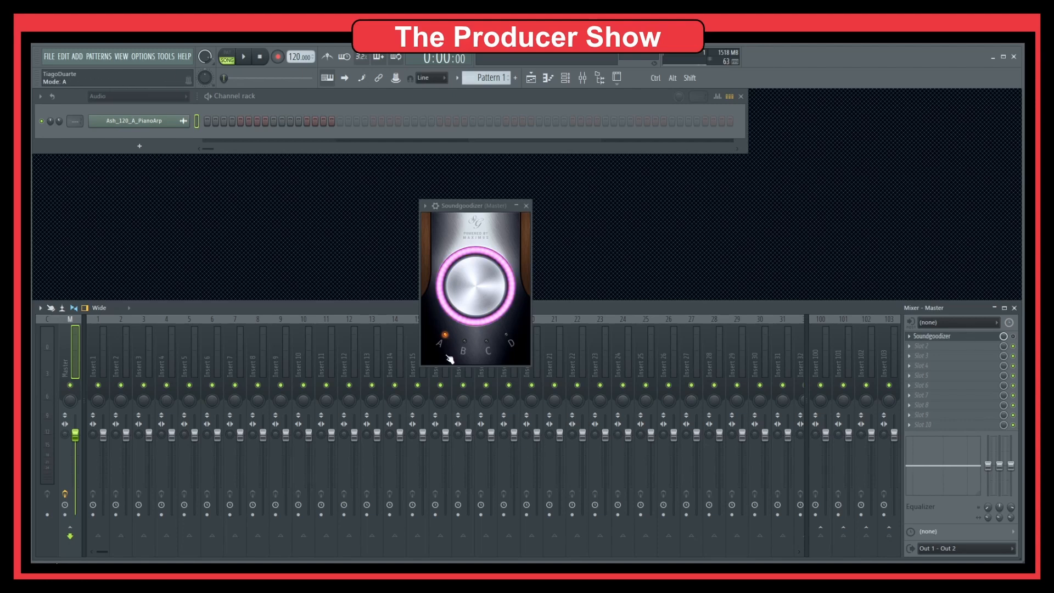
key(space)
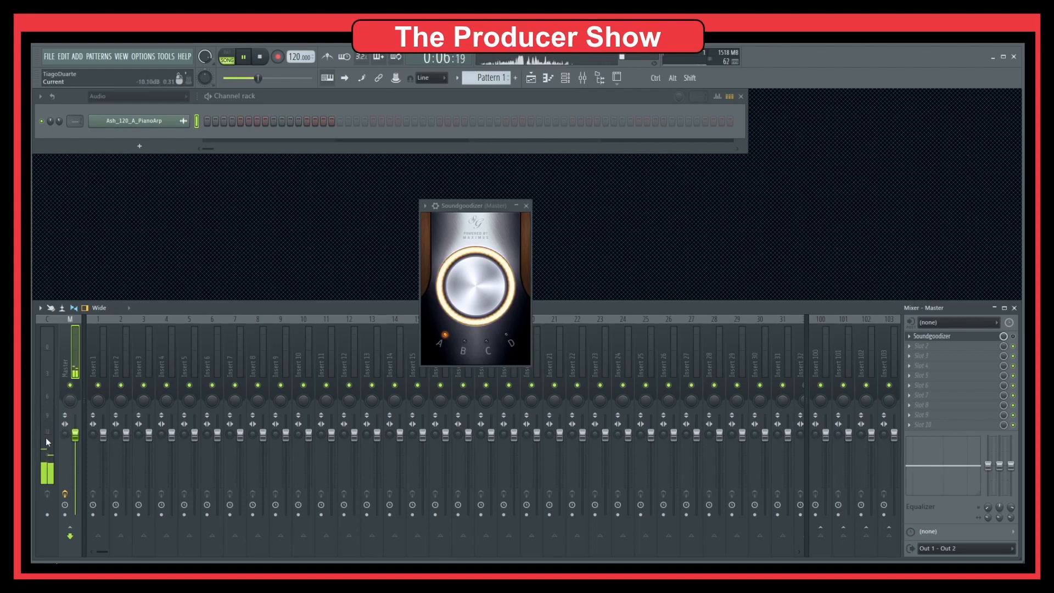
key(space)
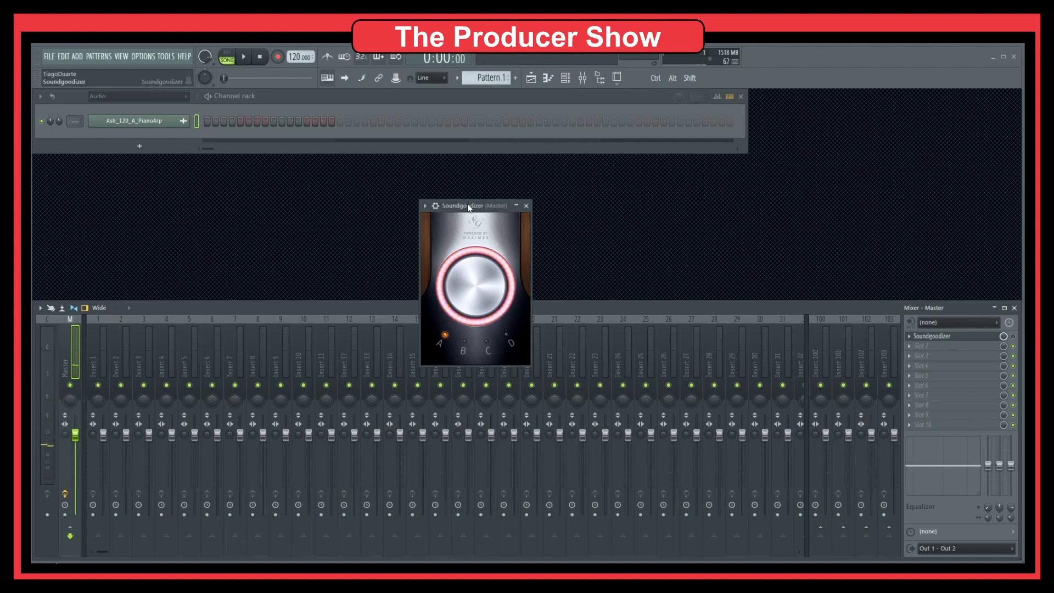
Step: Load Fruity PanOMatic into the master track's second effect slot and place its window beside Soundgoodizer
click(934, 346)
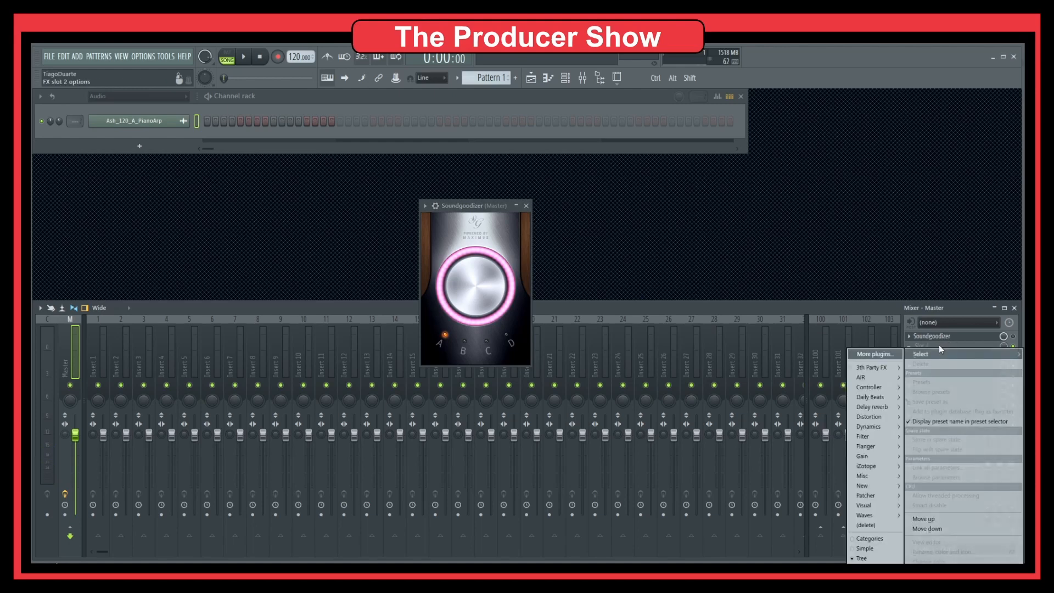
mouse_move(871, 487)
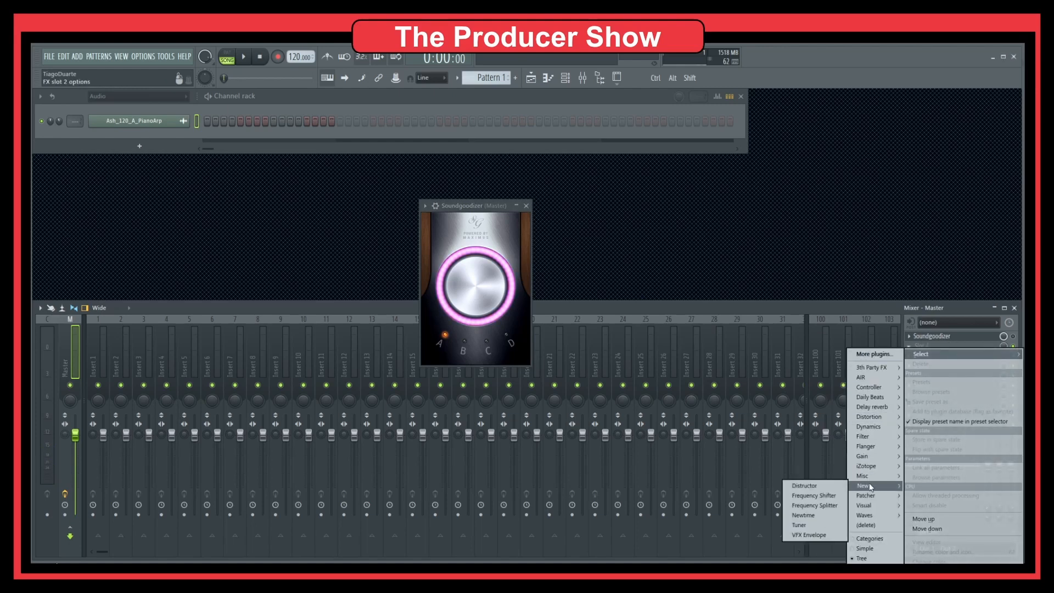
mouse_move(865, 456)
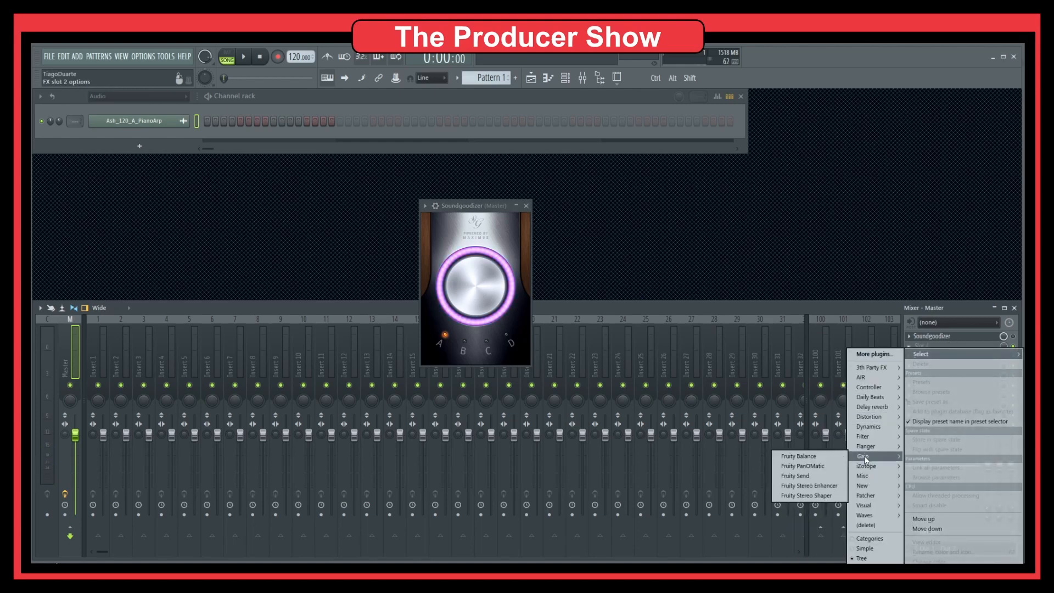
click(806, 468)
drag(419, 309, 595, 207)
click(466, 288)
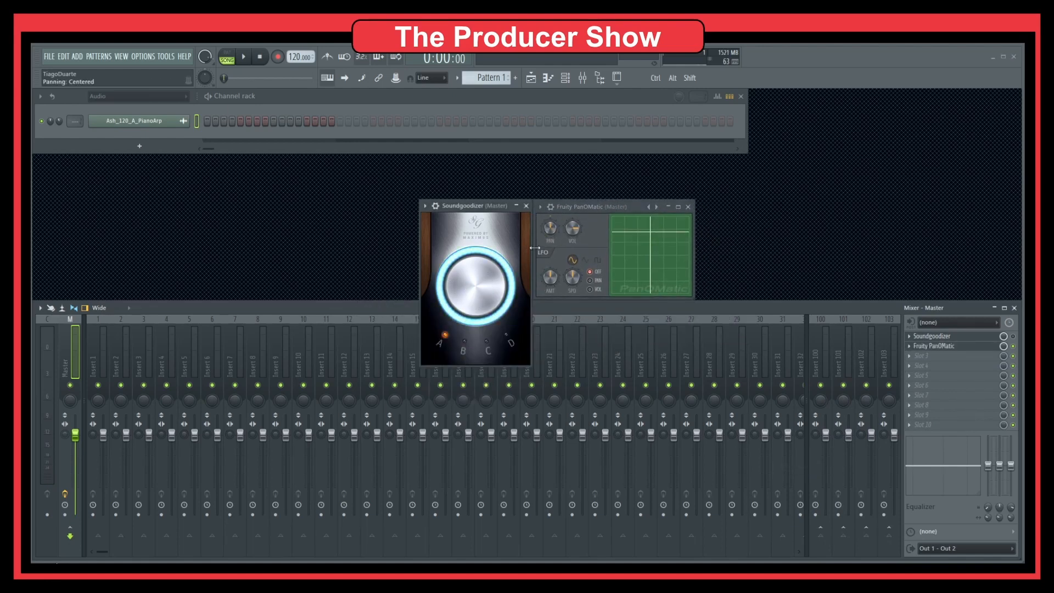
click(601, 212)
Step: Play the piano loop with Soundgoodizer enabled and lower the Fruity PanOMatic volume to about the middle of its graph
key(space)
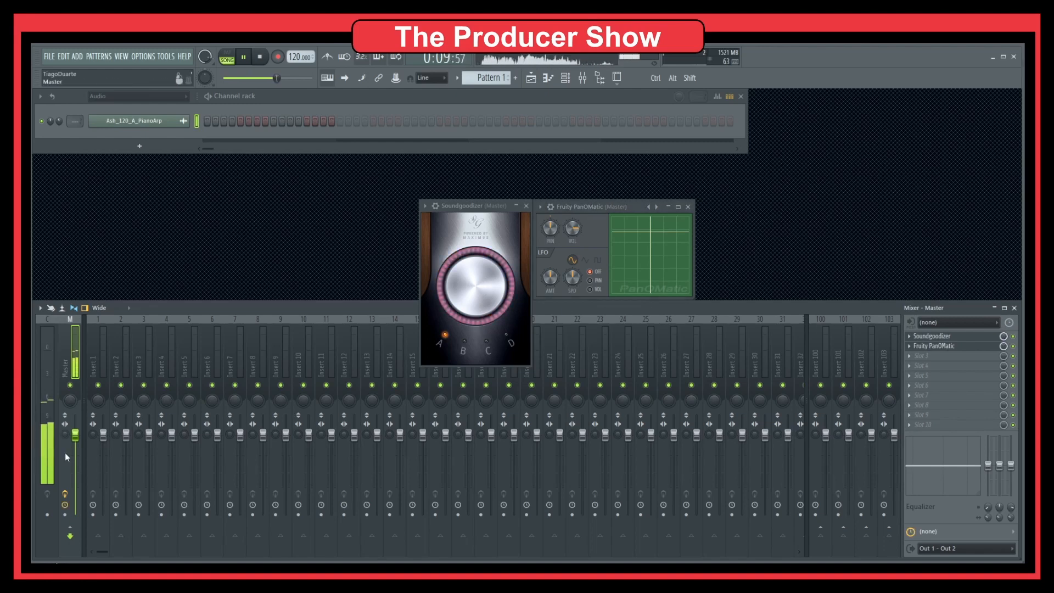
drag(550, 230, 573, 256)
right_click(551, 229)
click(562, 235)
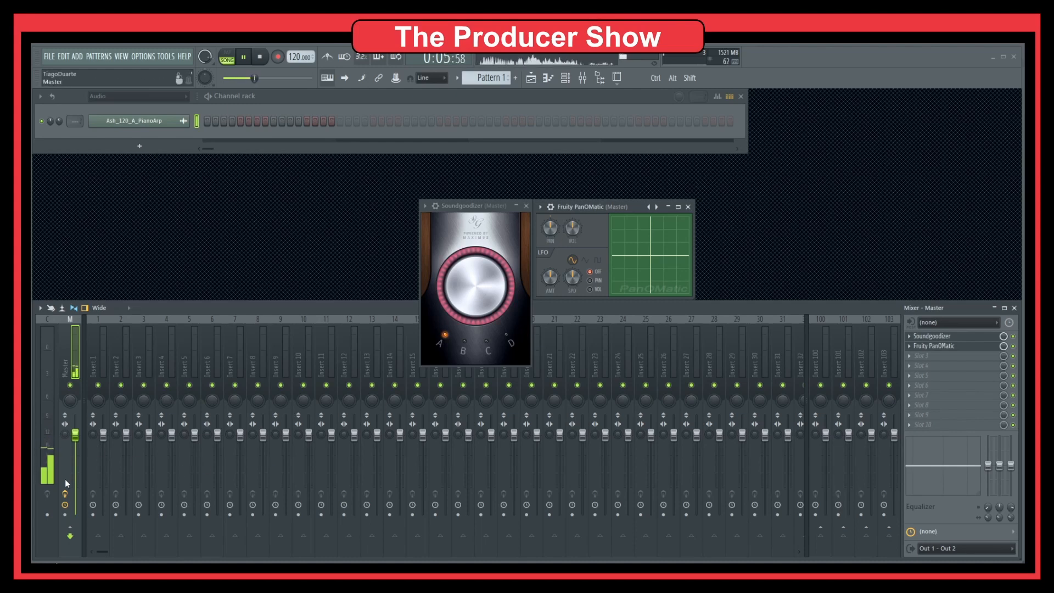
Step: Turn the master track's effects off and back on to compare the loop in mode A, and stop playback
click(65, 494)
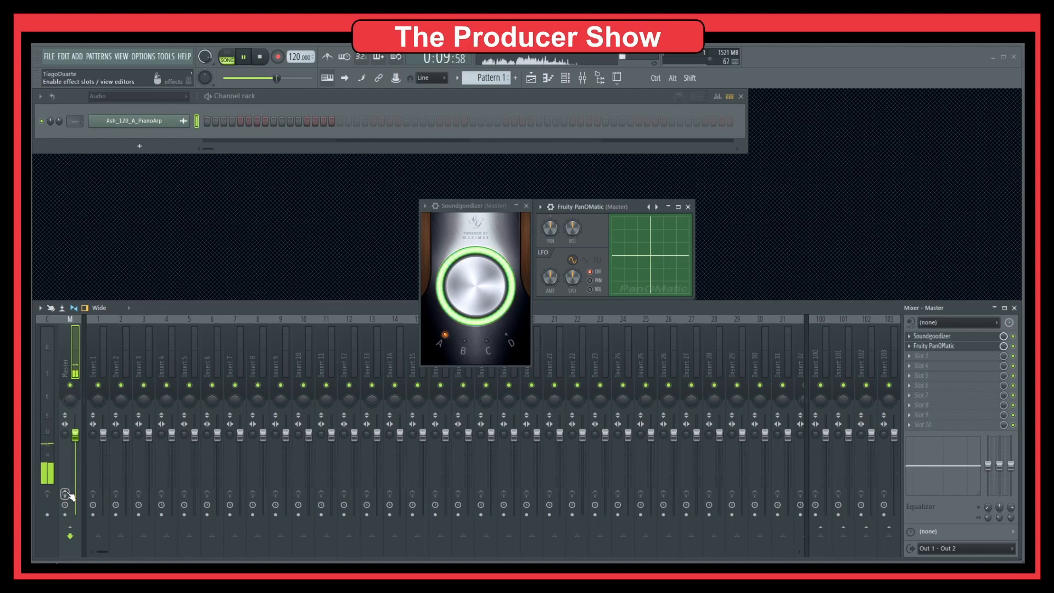
click(65, 493)
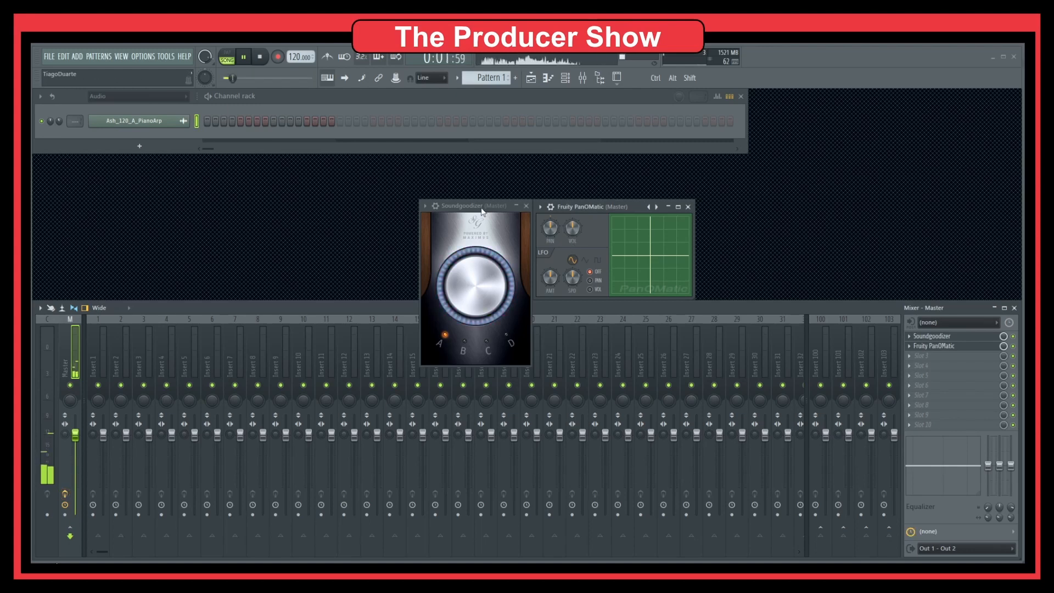
key(space)
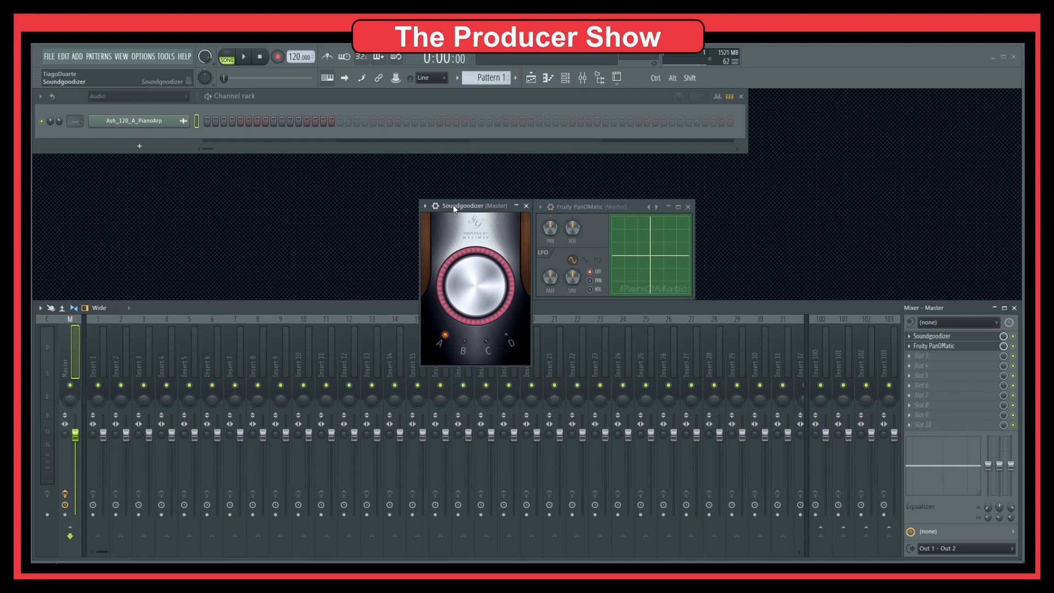
Step: Listen to the loop with Soundgoodizer in mode B, return to mode A for comparison and stop playback
click(466, 343)
key(space)
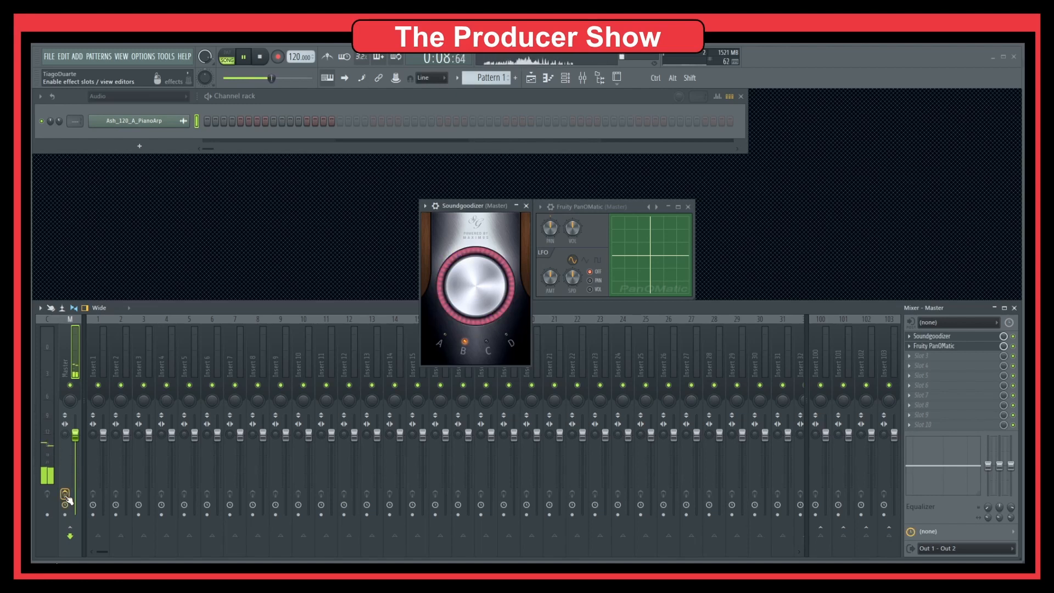
click(445, 336)
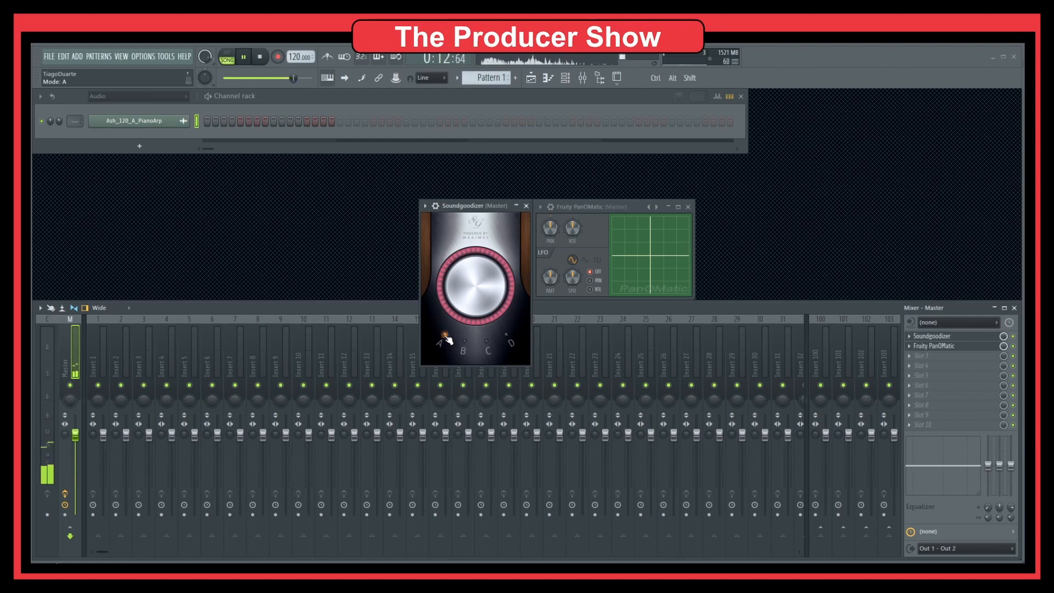
key(space)
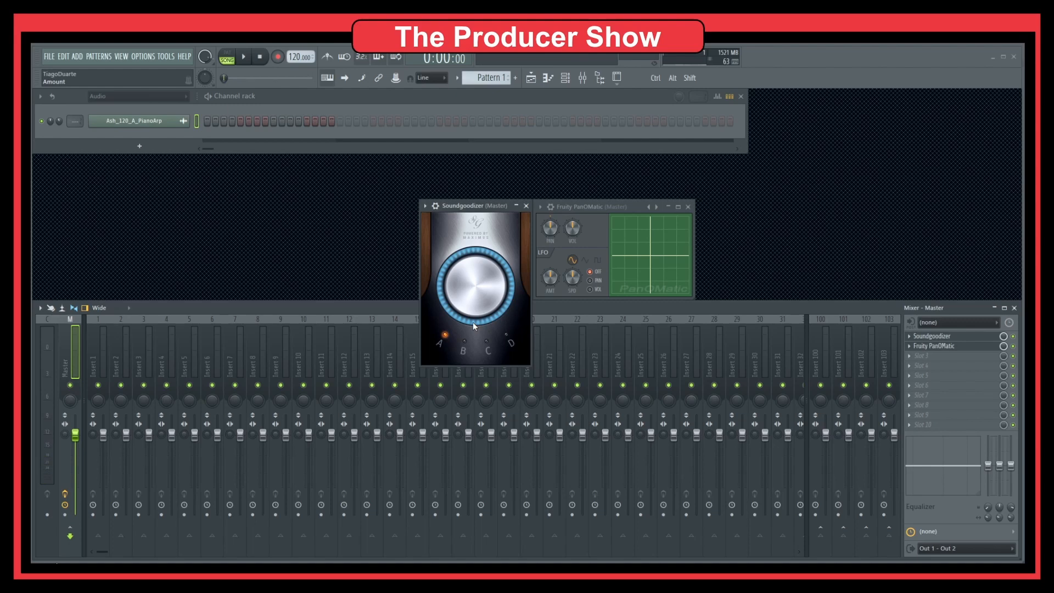
Step: Play the loop in Soundgoodizer mode B and compare it with the master effects disabled and re-enabled
click(465, 349)
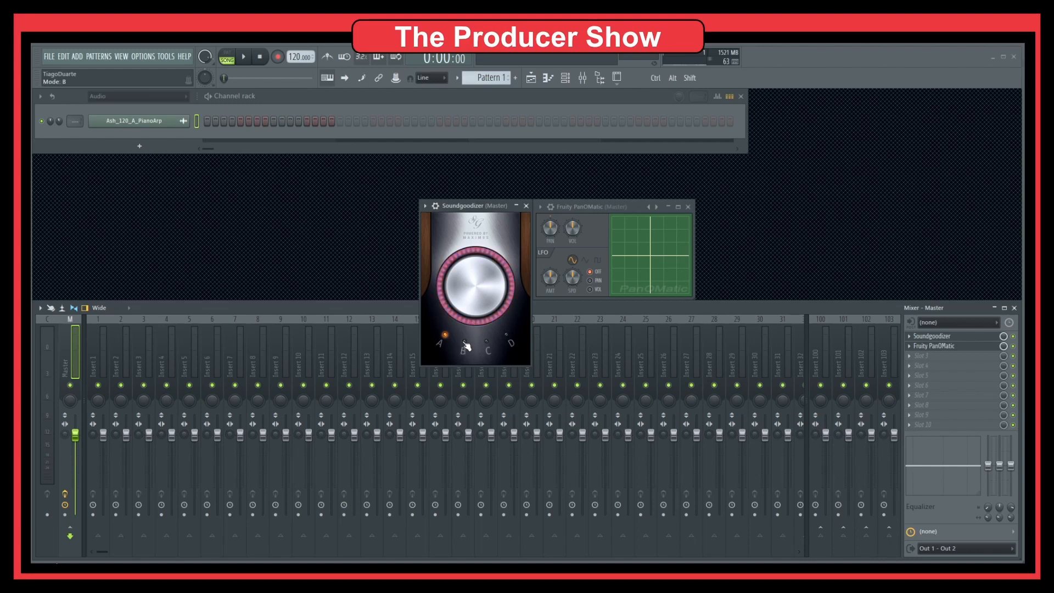
key(space)
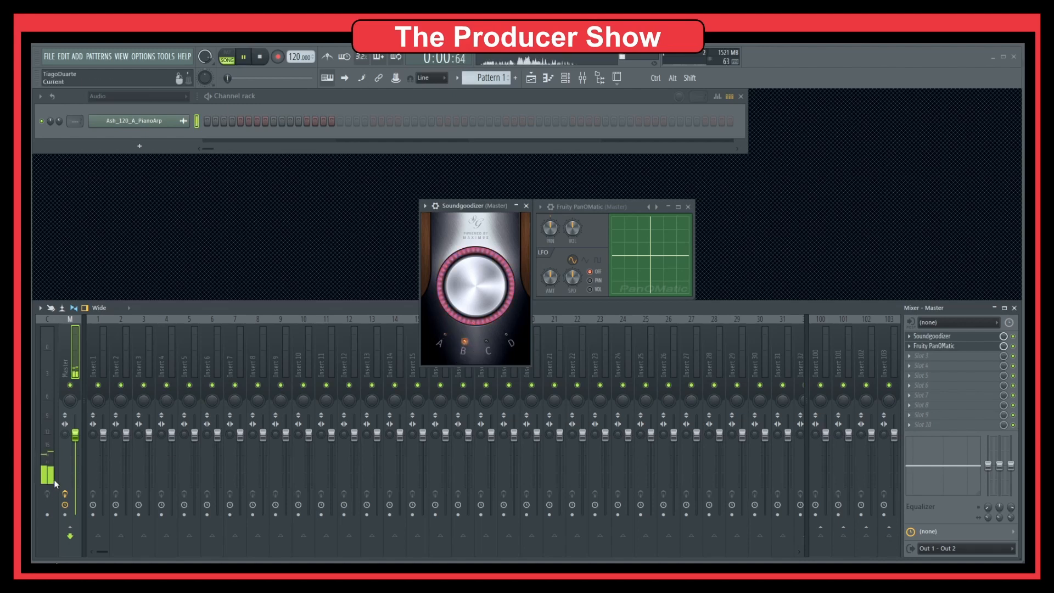
click(65, 493)
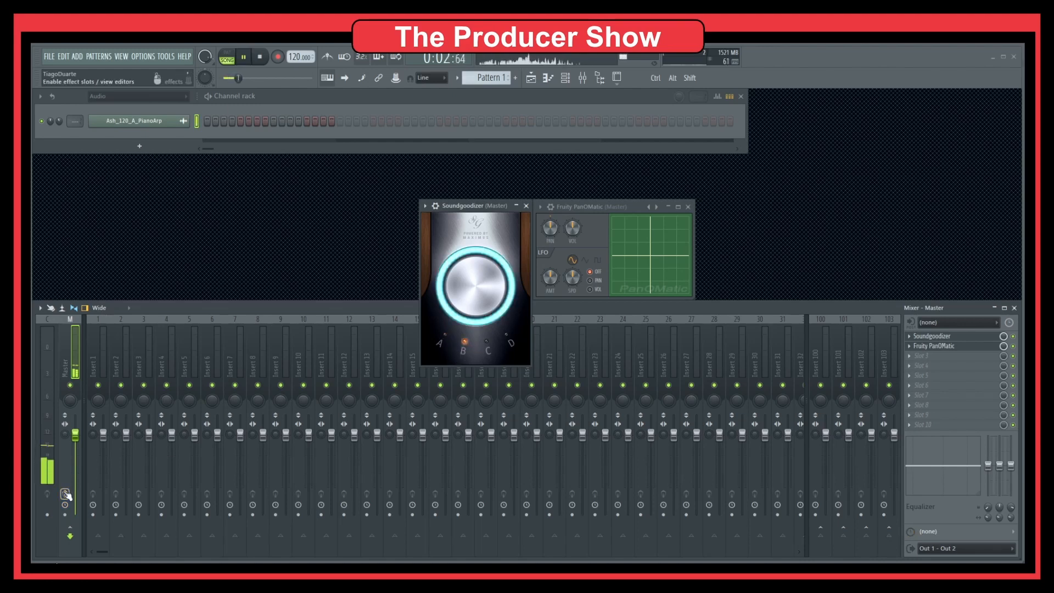
click(65, 494)
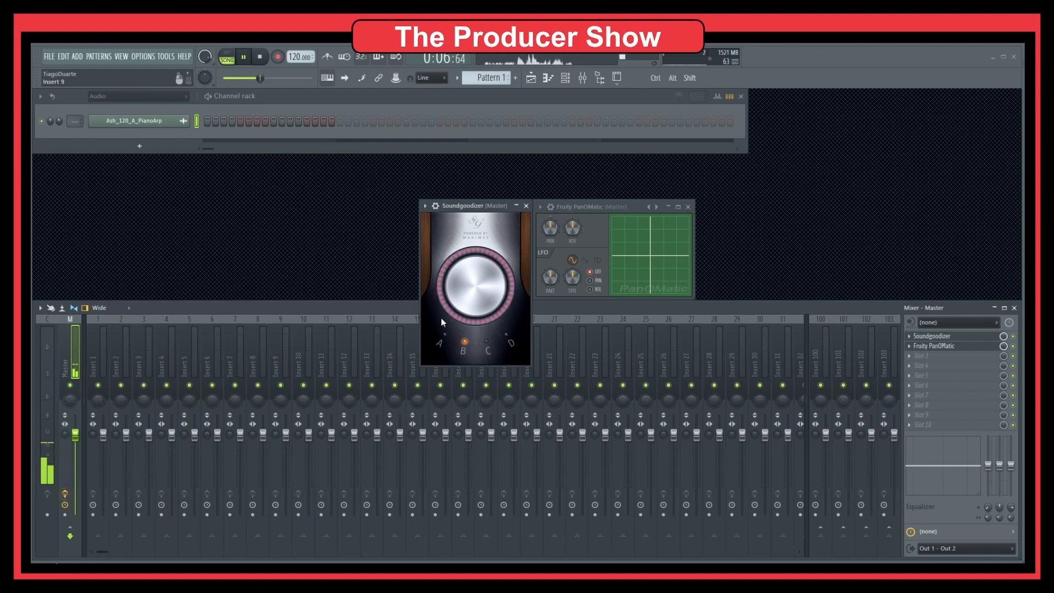
Step: Switch Soundgoodizer to mode C and compare the loop with the master effects disabled and re-enabled
click(486, 343)
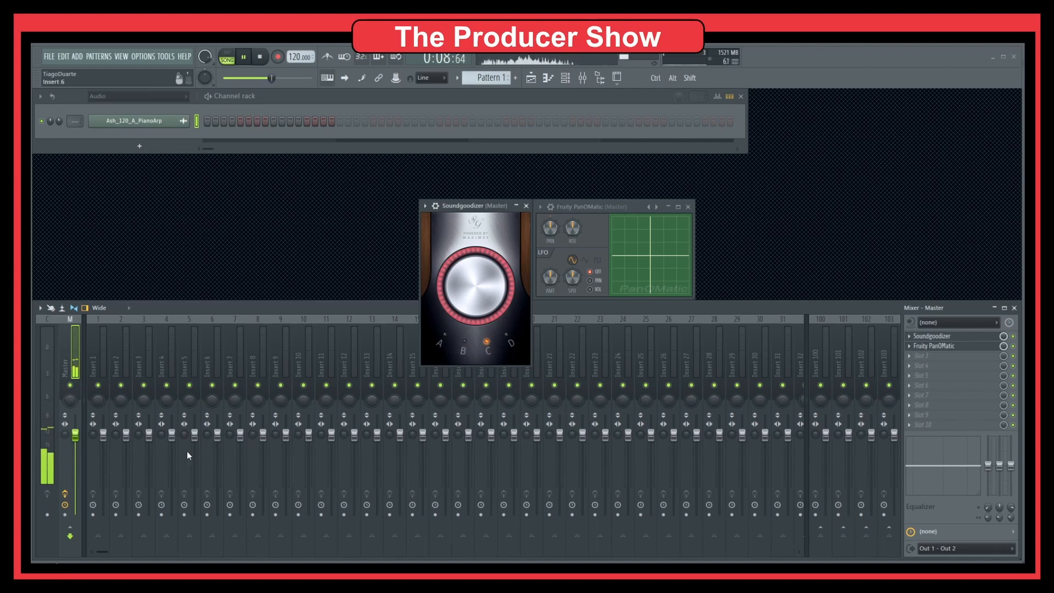
click(66, 494)
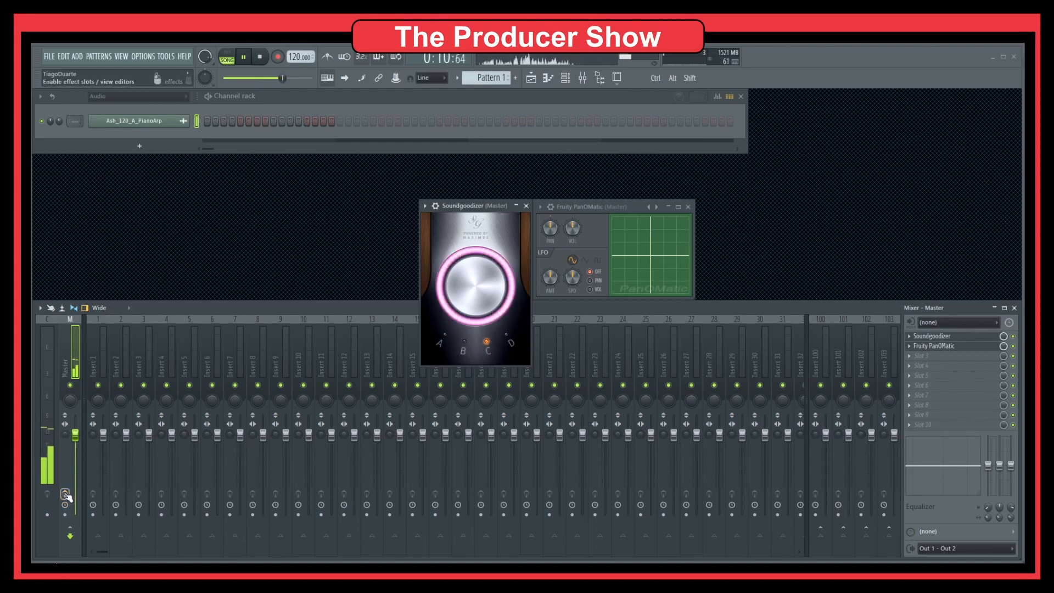
click(65, 494)
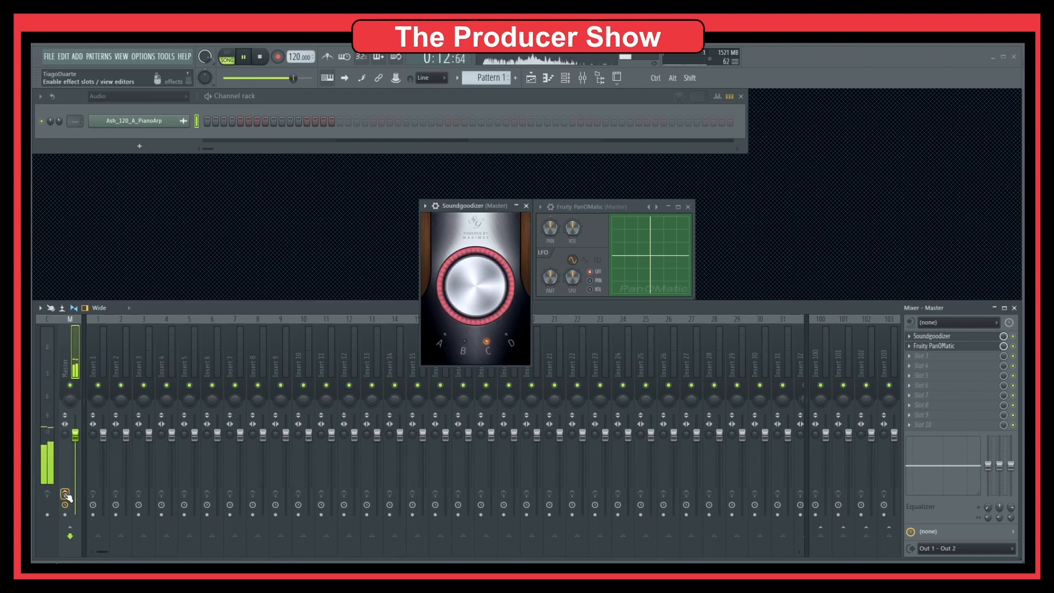
Step: Switch Soundgoodizer to mode D, compare the loop with the master effects disabled and re-enabled, and stop playback
click(508, 337)
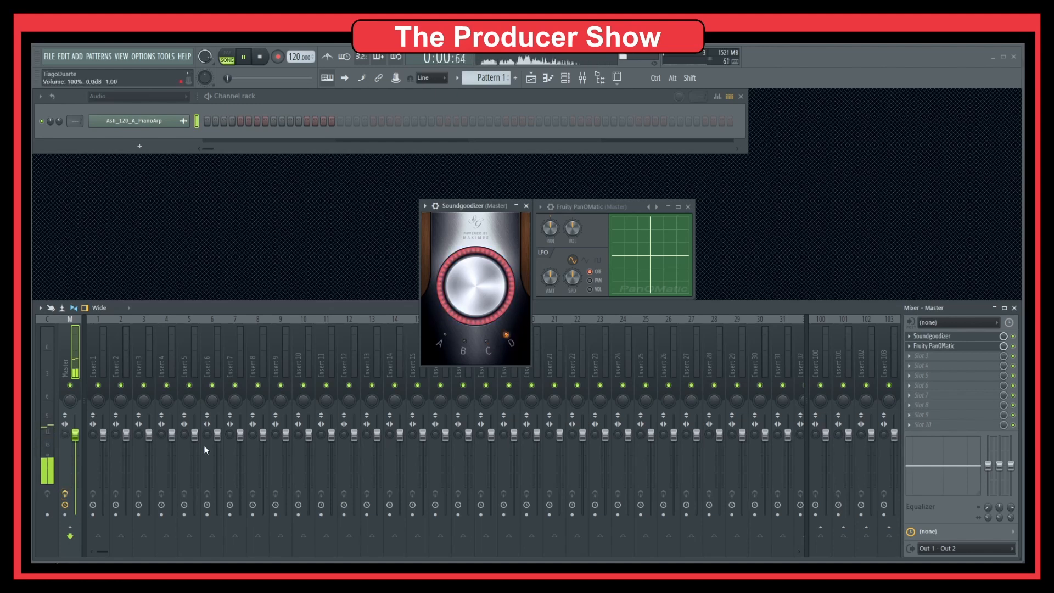
click(66, 500)
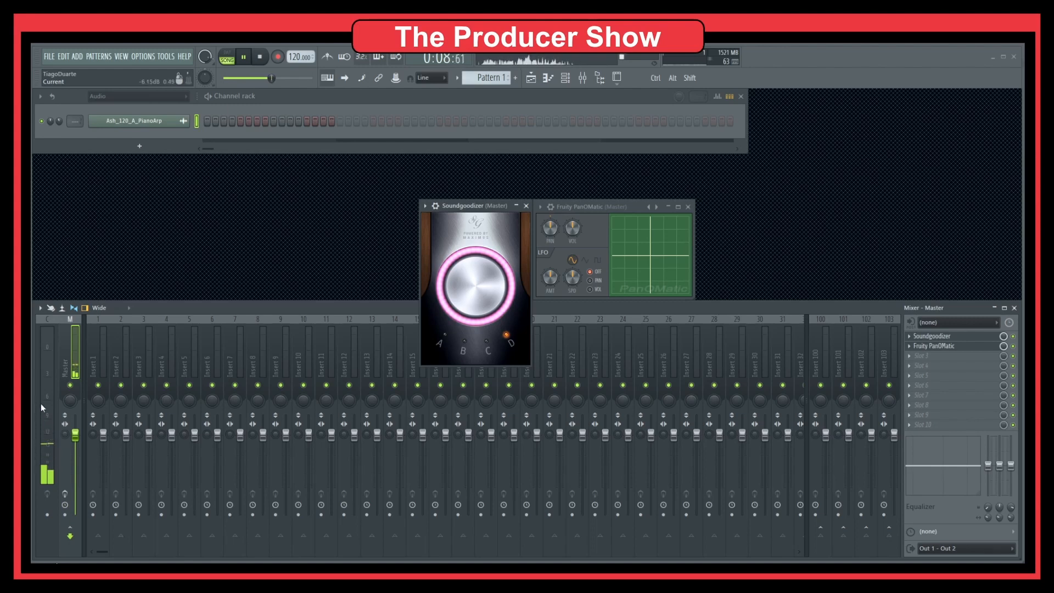
click(66, 494)
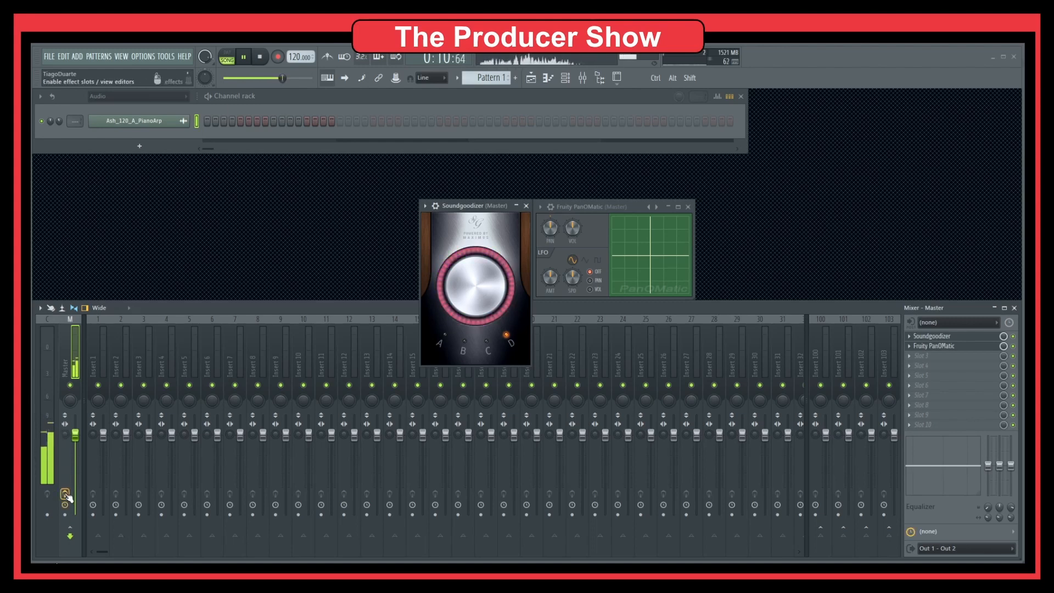
key(space)
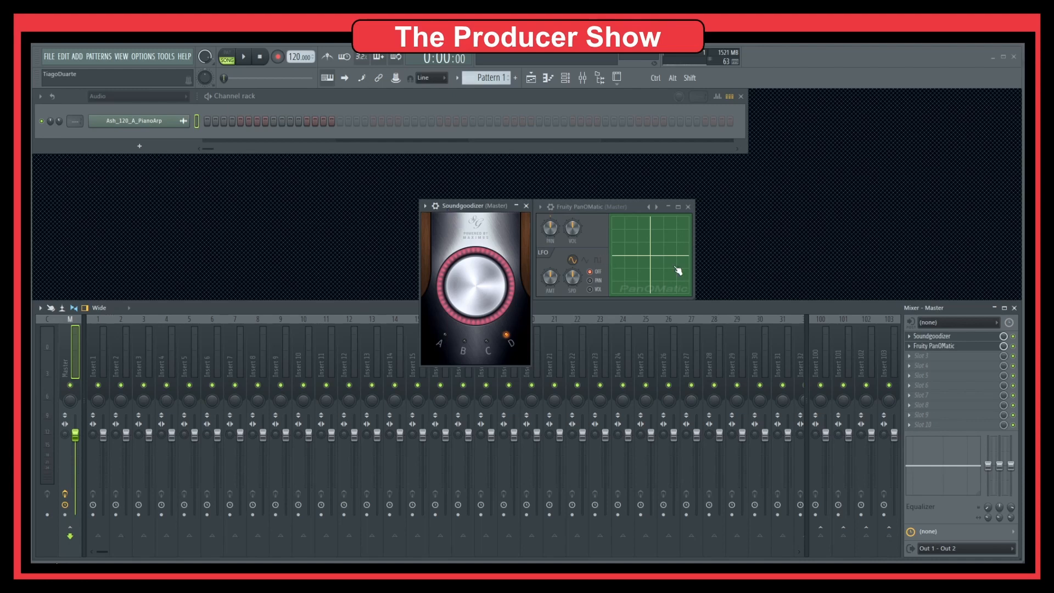
Step: Close the Fruity PanOMatic window and the mixer, and move Soundgoodizer to the middle of the workspace
click(688, 207)
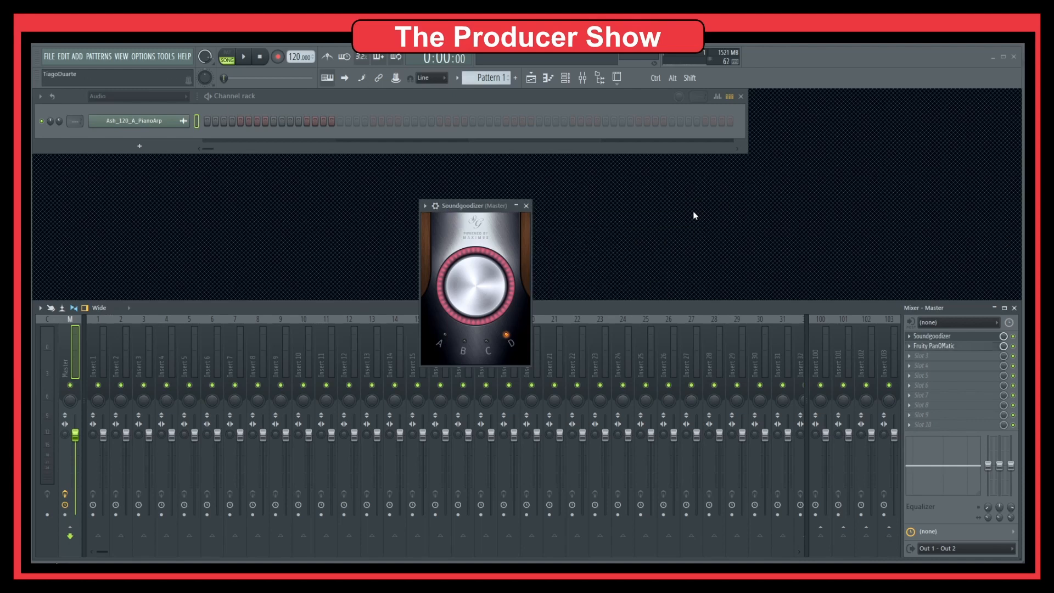
click(1015, 309)
drag(458, 207, 506, 220)
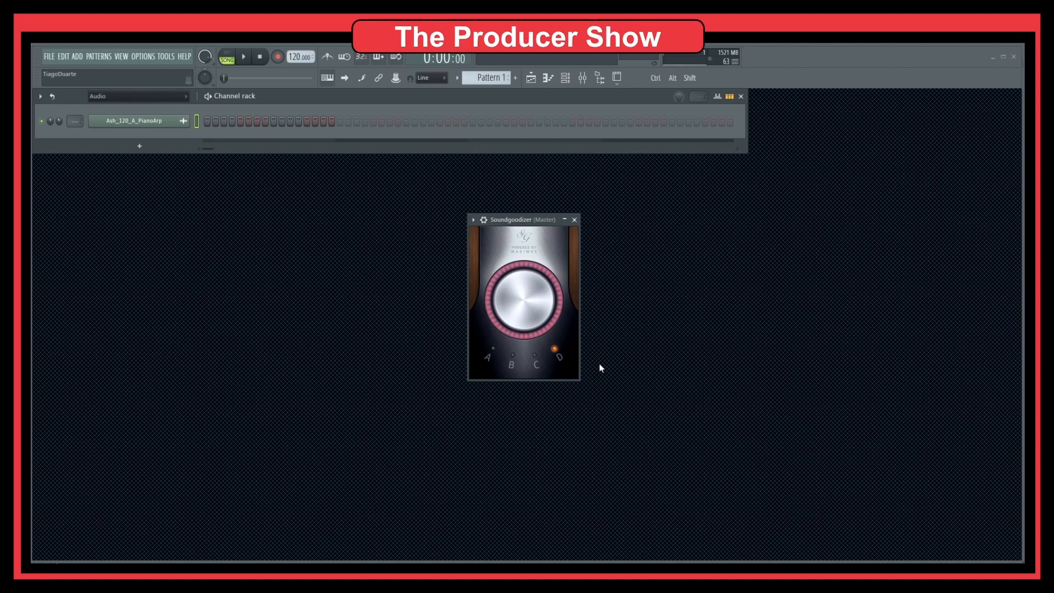
Step: Set Soundgoodizer back to mode A and rearrange the workspace with the mixer shown and the channel rack closed
click(516, 361)
click(493, 356)
click(594, 82)
drag(514, 224, 353, 128)
click(741, 96)
Step: Load Waves Vitamin Stereo into the master track's third effect slot and place its window beside Soundgoodizer
click(940, 358)
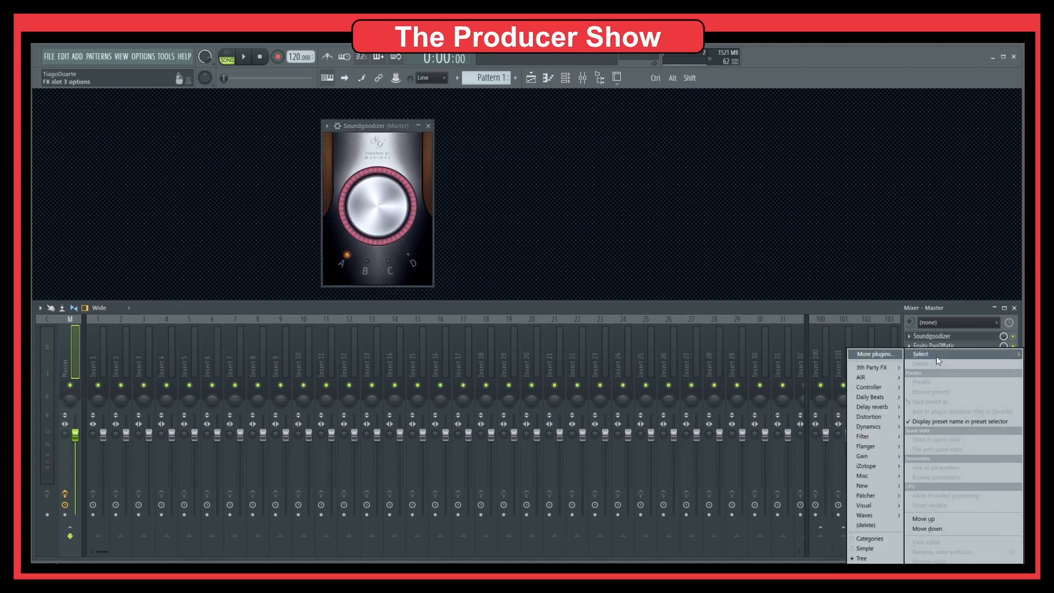
mouse_move(875, 510)
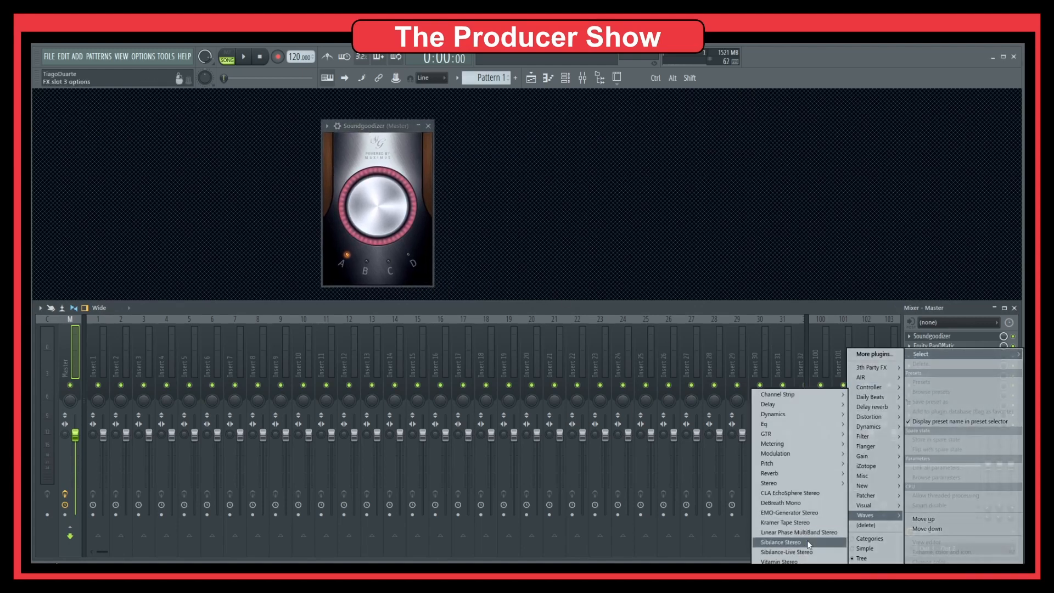
click(786, 562)
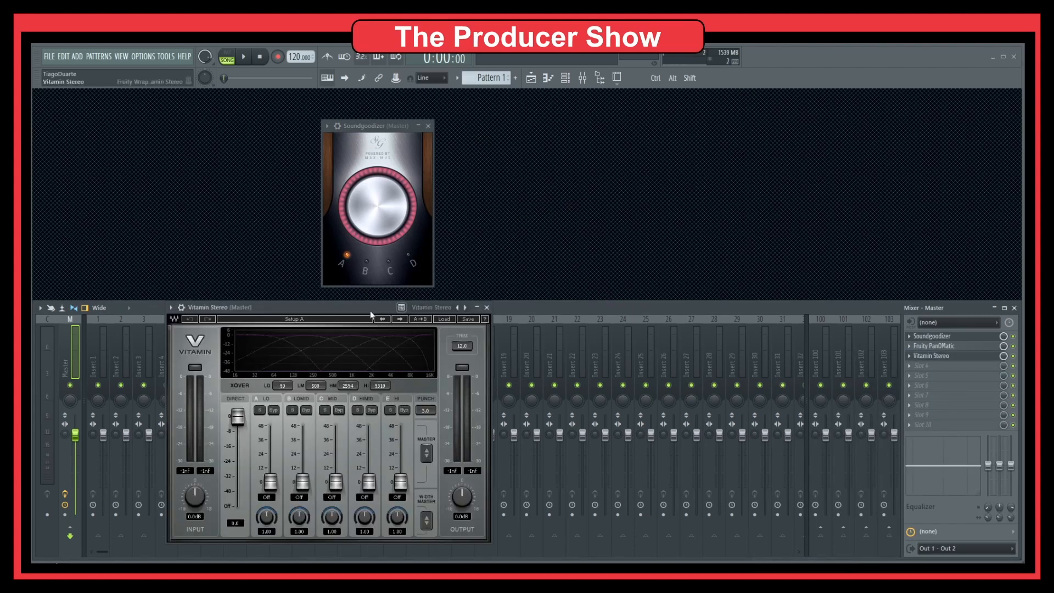
drag(370, 311, 633, 128)
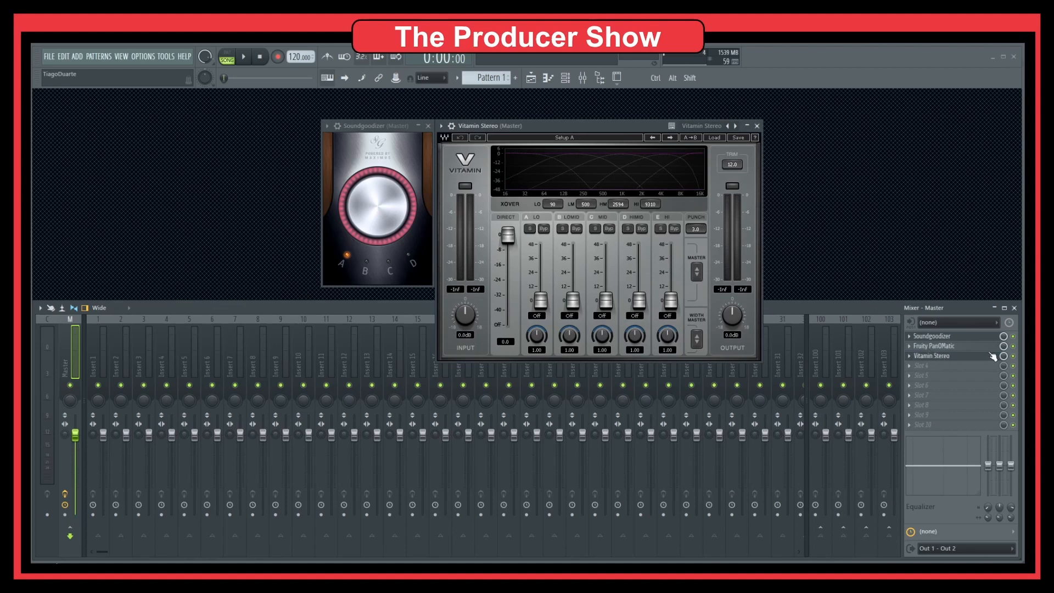
Step: Bypass Fruity PanOMatic and Soundgoodizer on the master track and close the Soundgoodizer window
click(1014, 346)
click(1014, 336)
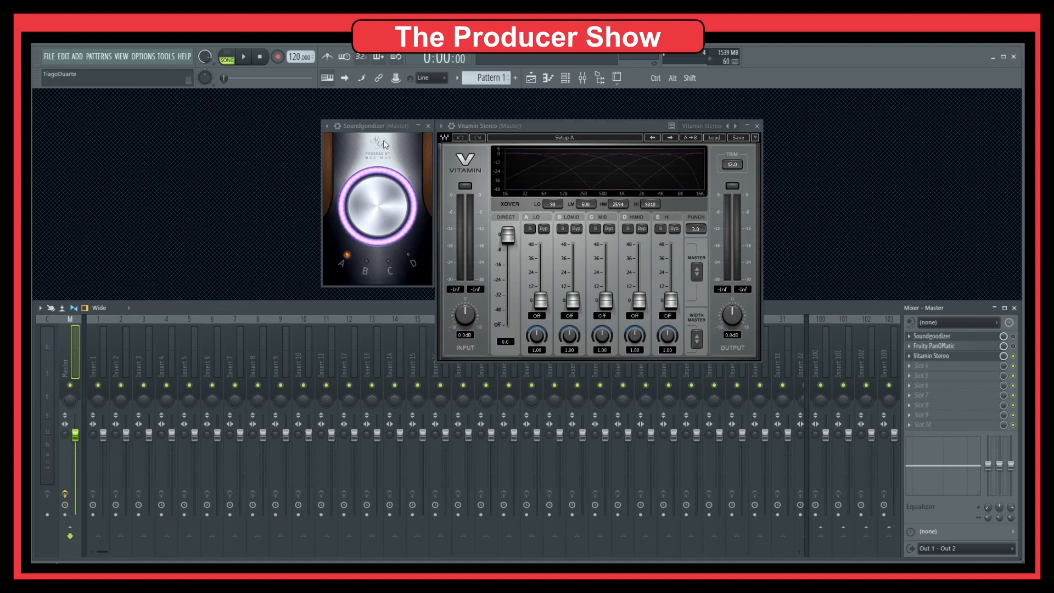
click(429, 126)
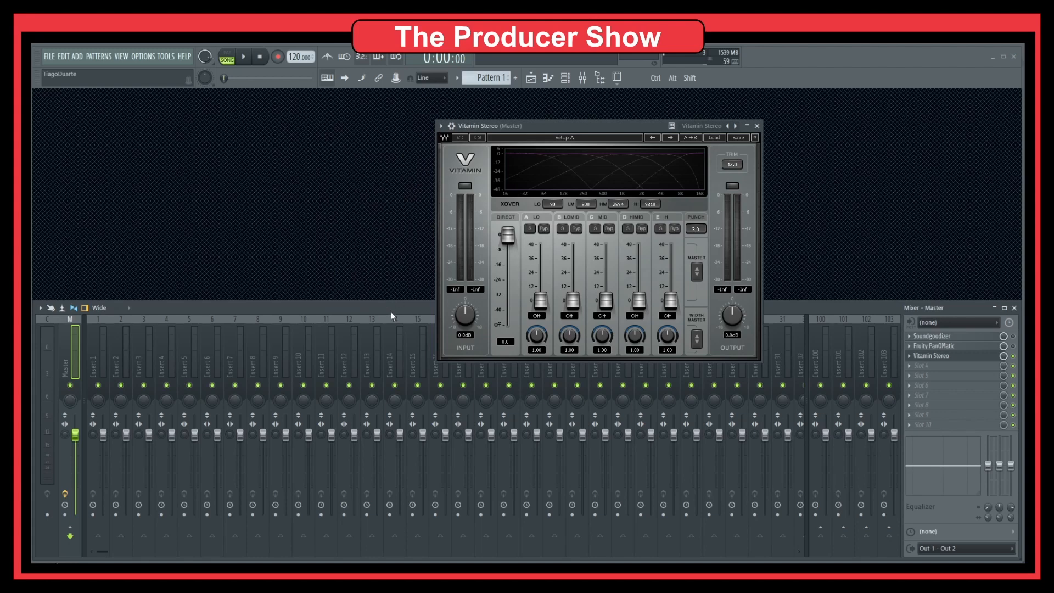
Step: Play the piano loop and raise Vitamin's band gains to 31.2 for Hi, 26.2 for HiMid and 20.4 for Mid
key(space)
drag(541, 126, 437, 139)
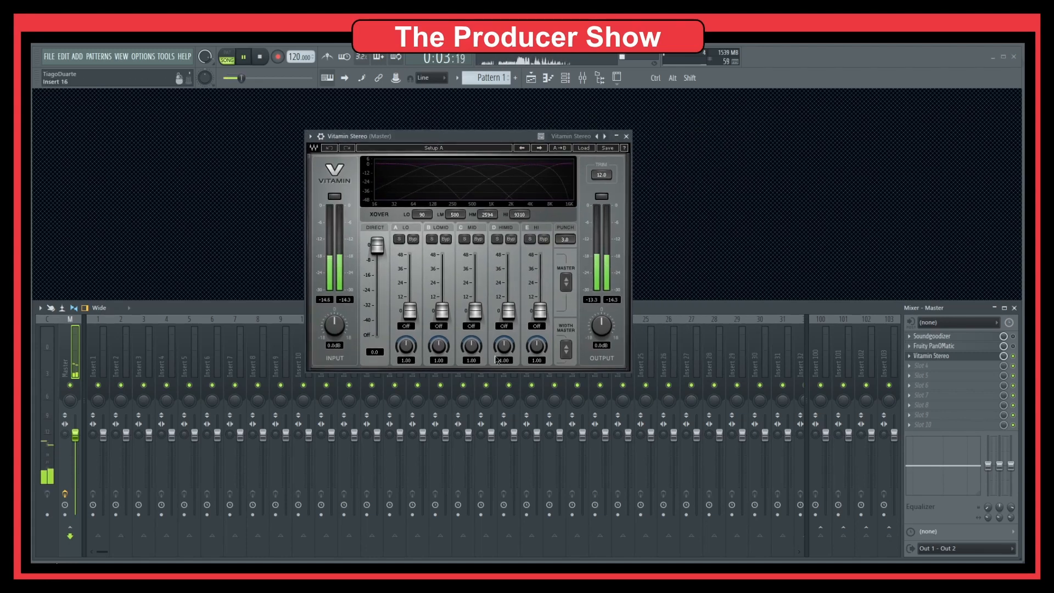
drag(543, 319, 541, 274)
drag(509, 311, 475, 288)
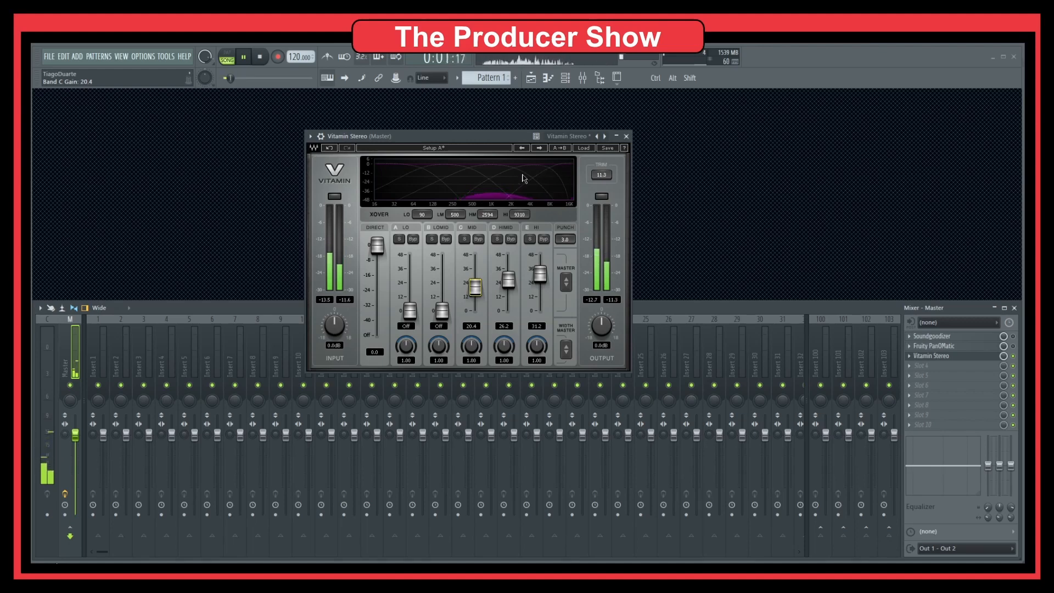
Step: Raise Vitamin's HiMid gain to 29.8 and Hi gain to 40.5, and set the width of all five bands to 0.00
drag(508, 281, 542, 268)
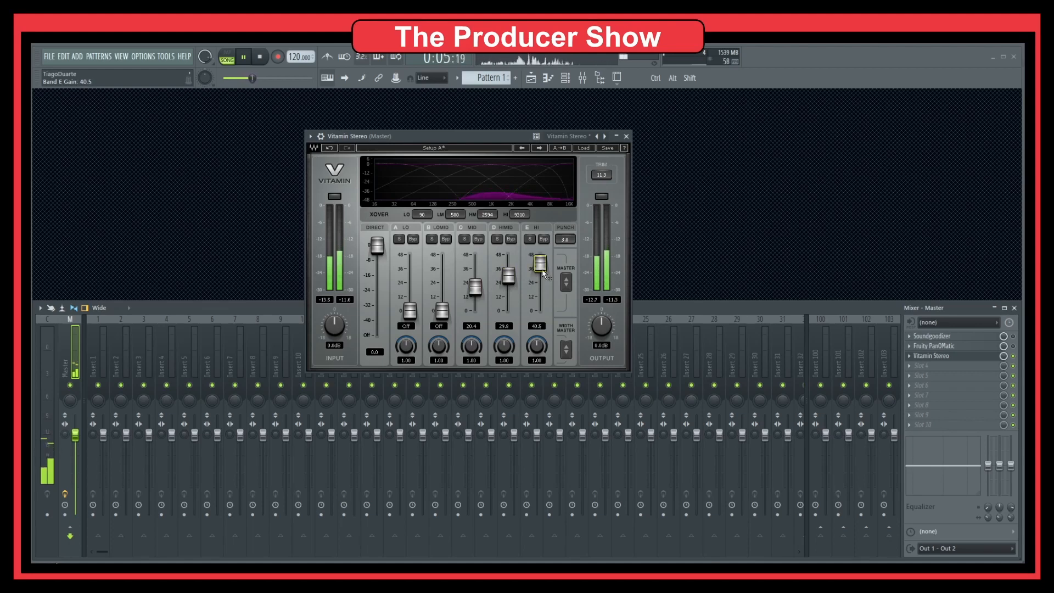
drag(537, 339, 406, 370)
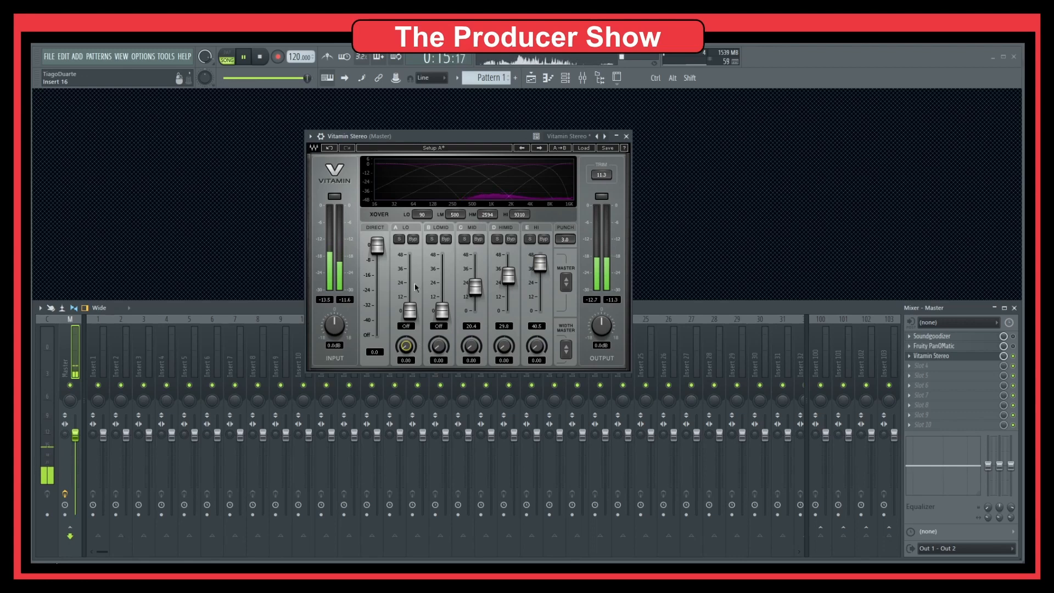
Step: Widen Vitamin's Mid band, set the HiMid and Hi band widths to 3.00, and stop playback
drag(478, 342, 502, 291)
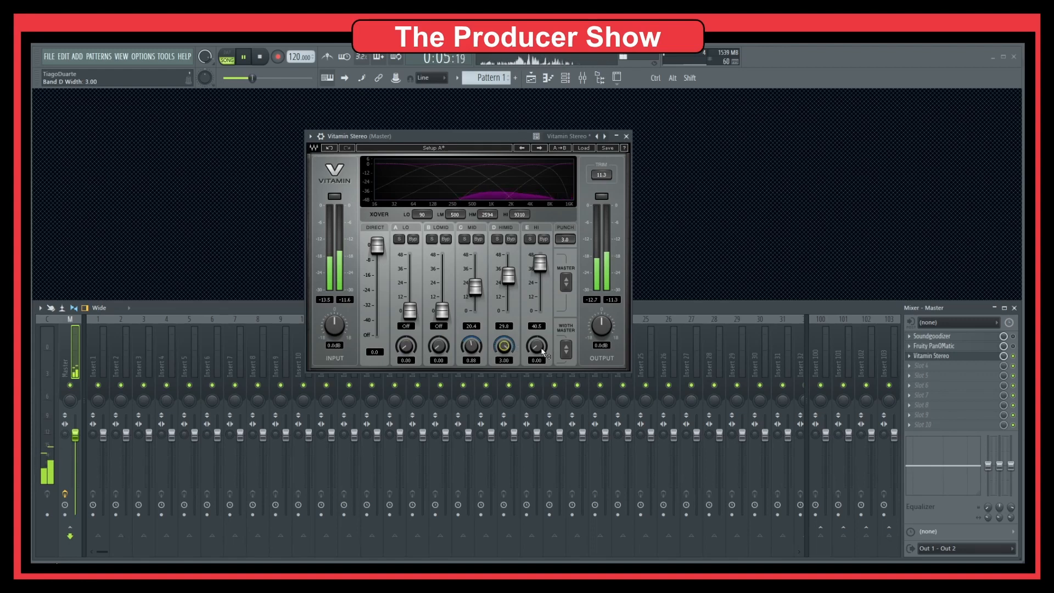
drag(538, 345, 538, 308)
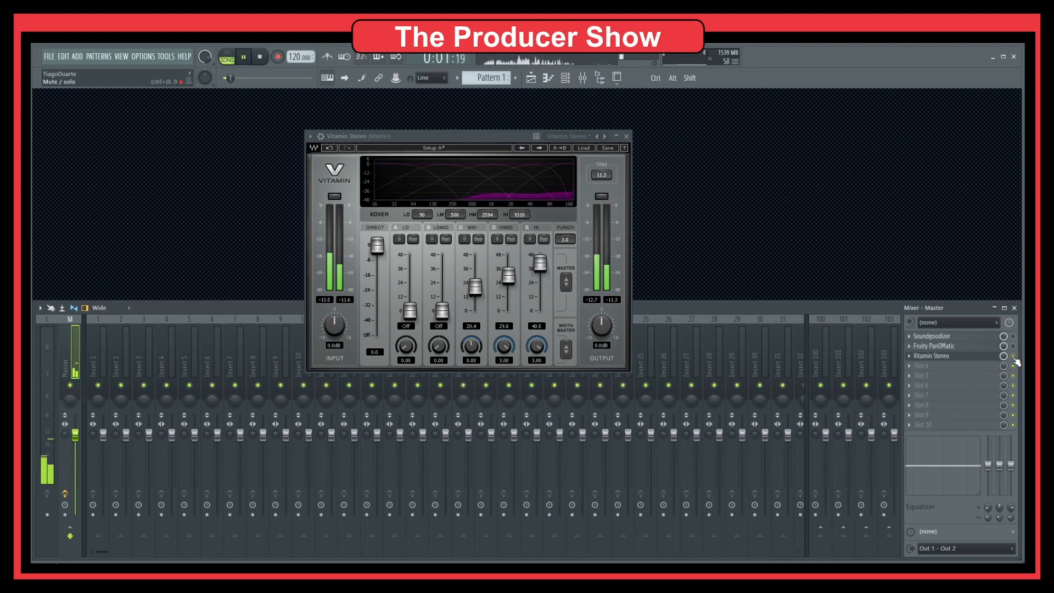
key(space)
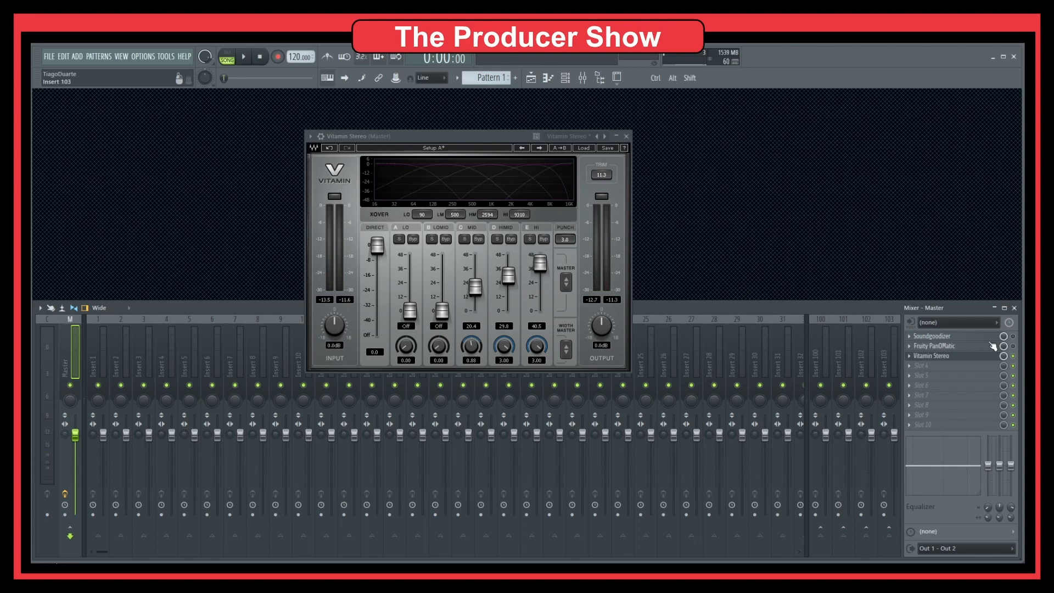
Step: Reopen Soundgoodizer from the master track, close the mixer, and arrange the Soundgoodizer and Vitamin windows side by side
click(963, 337)
drag(383, 130, 250, 141)
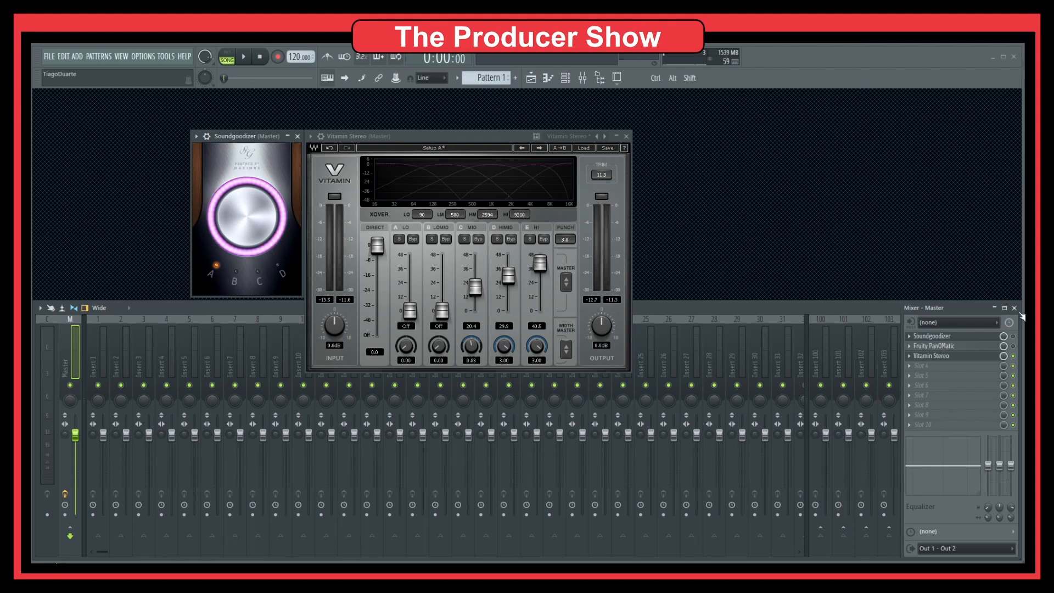
click(1015, 308)
drag(489, 138, 587, 154)
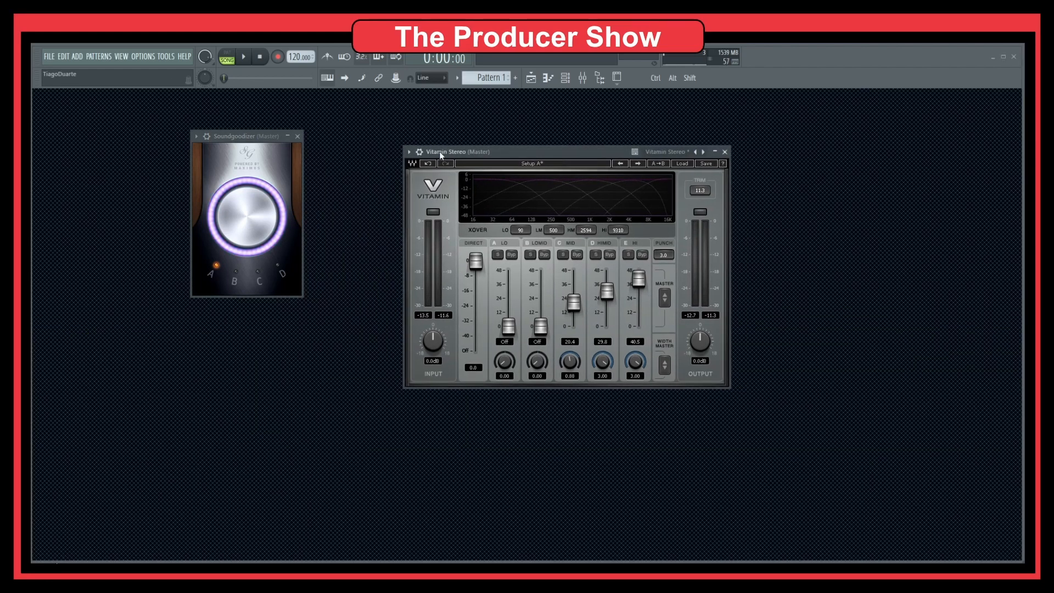
drag(244, 139, 296, 152)
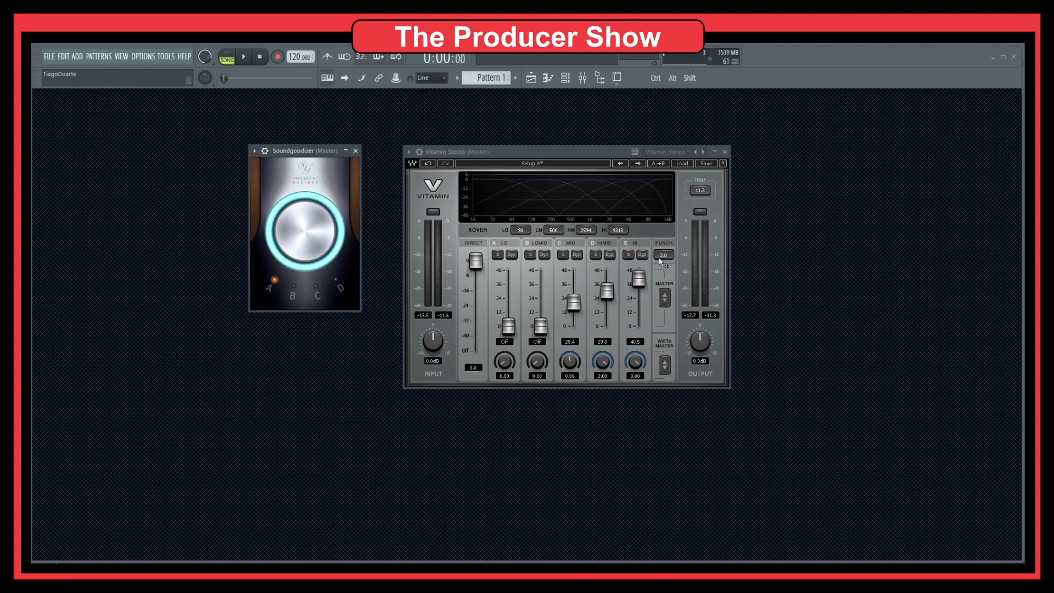
click(539, 154)
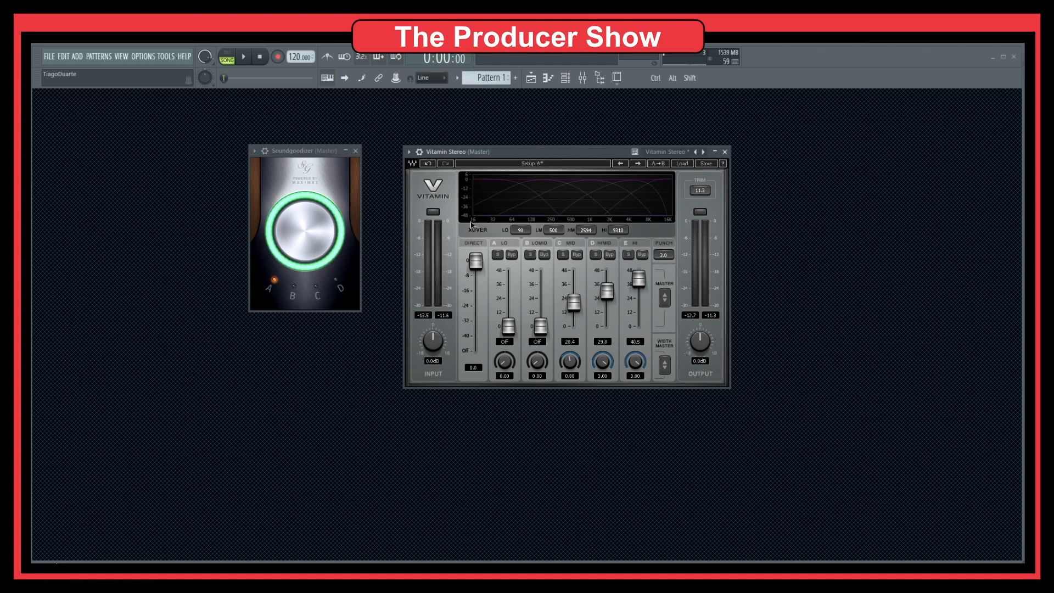